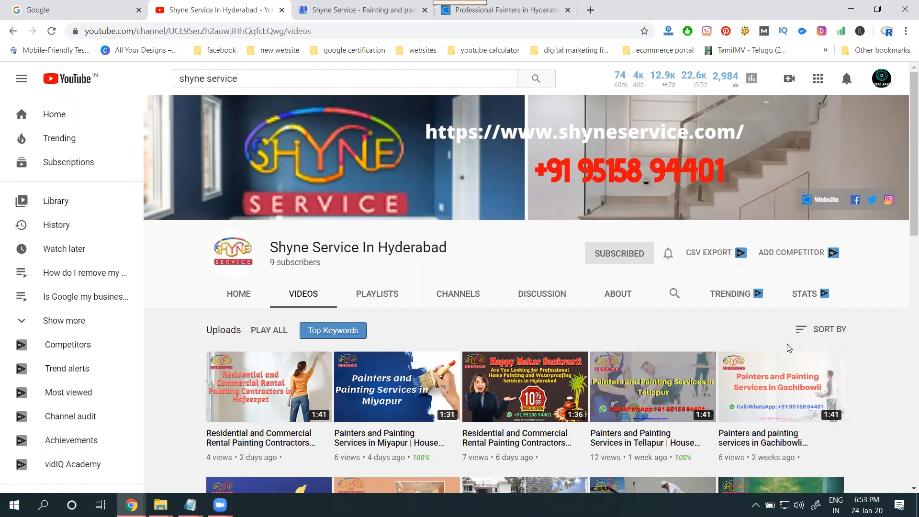
Step: Switch to the Google My Business page and start a new offer post with a photo upload
{"action": "left_click", "coordinate": [316, 10]}
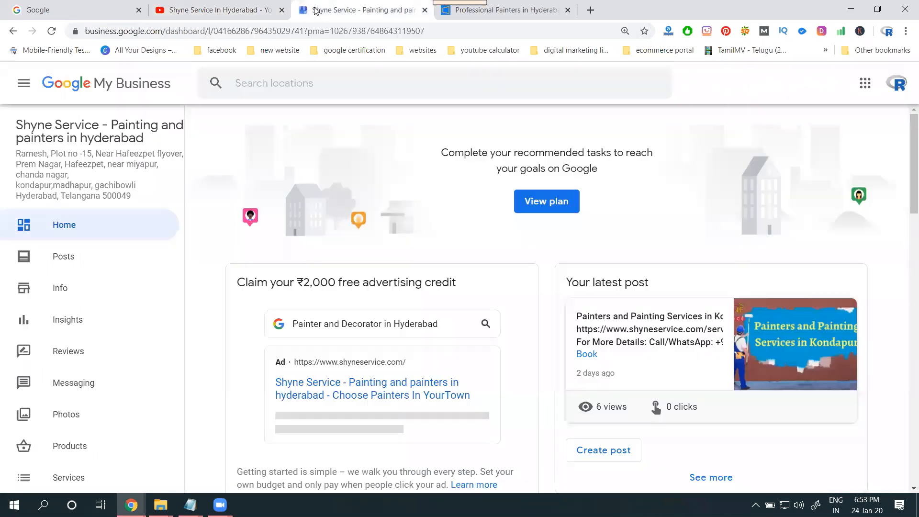
{"action": "left_click", "coordinate": [91, 264]}
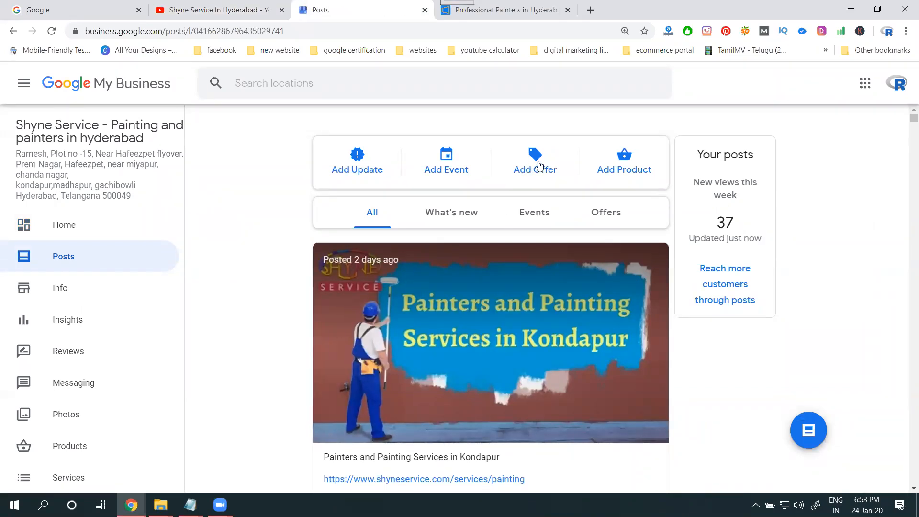
{"action": "left_click", "coordinate": [539, 166]}
{"action": "scroll", "coordinate": [441, 261], "scroll_direction": "up", "scroll_amount": 5}
{"action": "left_click", "coordinate": [437, 263]}
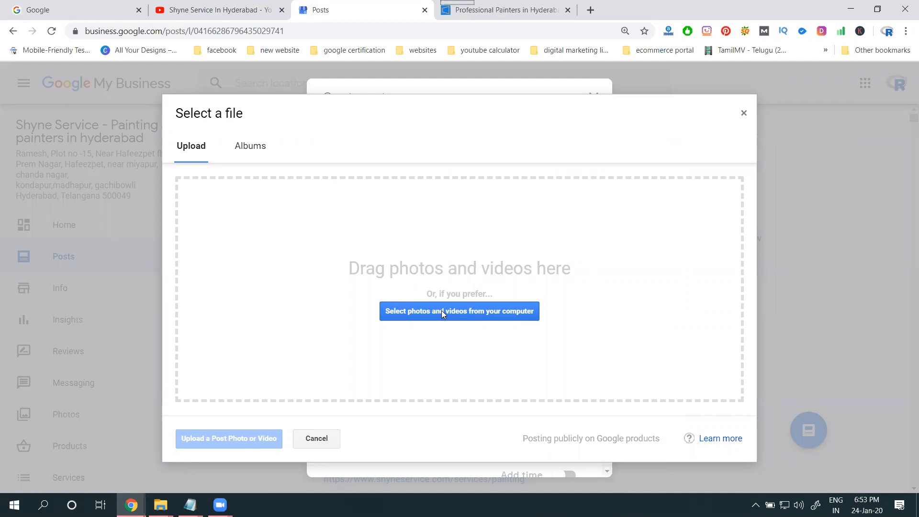
Step: Choose the Happy Makara Sankranti banner for the offer from the shyneservice folder under e > Projects on New Volume (E:)
{"action": "left_click", "coordinate": [441, 311]}
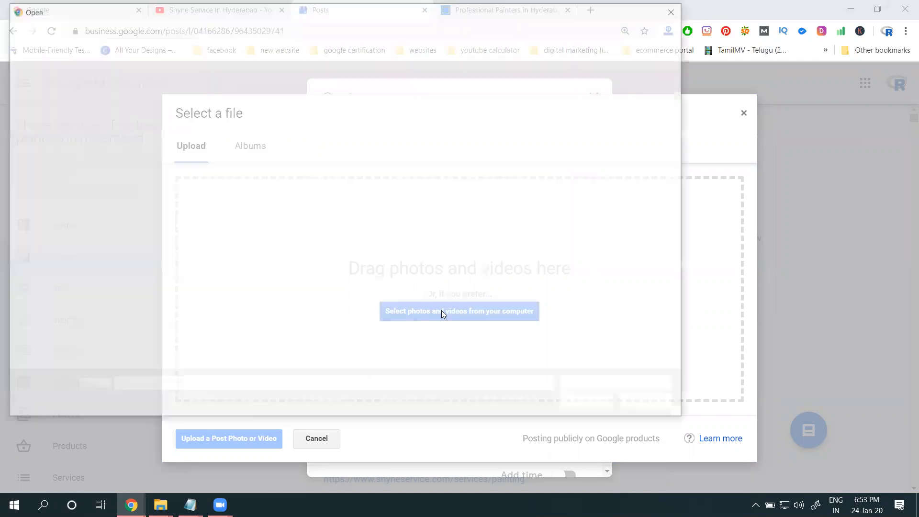
{"action": "left_click", "coordinate": [178, 28]}
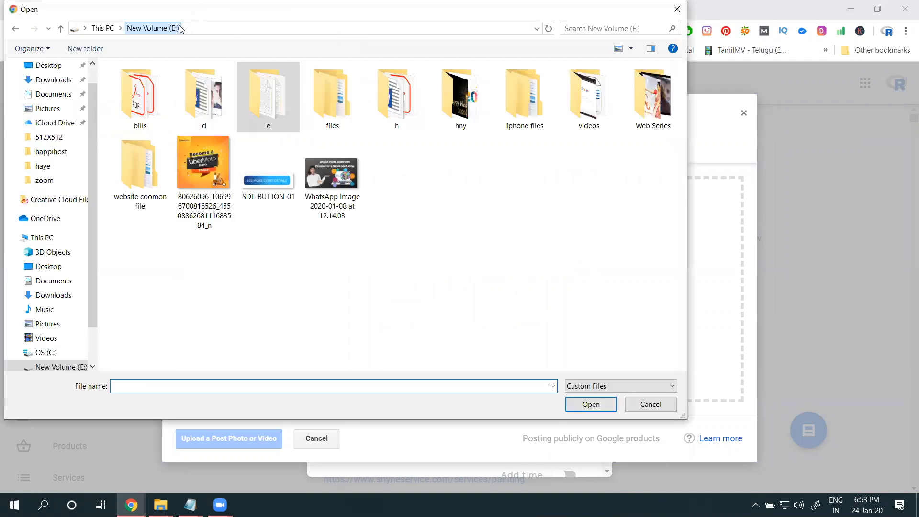
{"action": "double_click", "coordinate": [267, 105]}
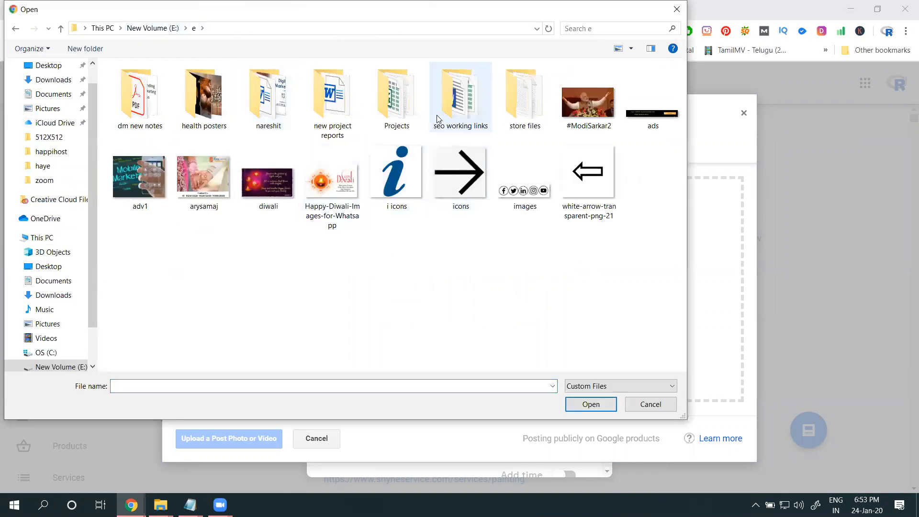
{"action": "double_click", "coordinate": [398, 105]}
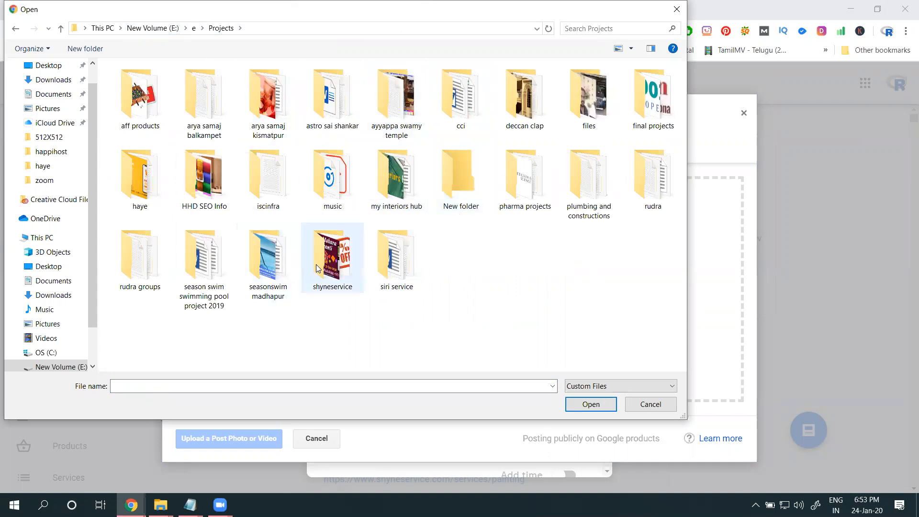
{"action": "double_click", "coordinate": [333, 259]}
{"action": "double_click", "coordinate": [349, 113]}
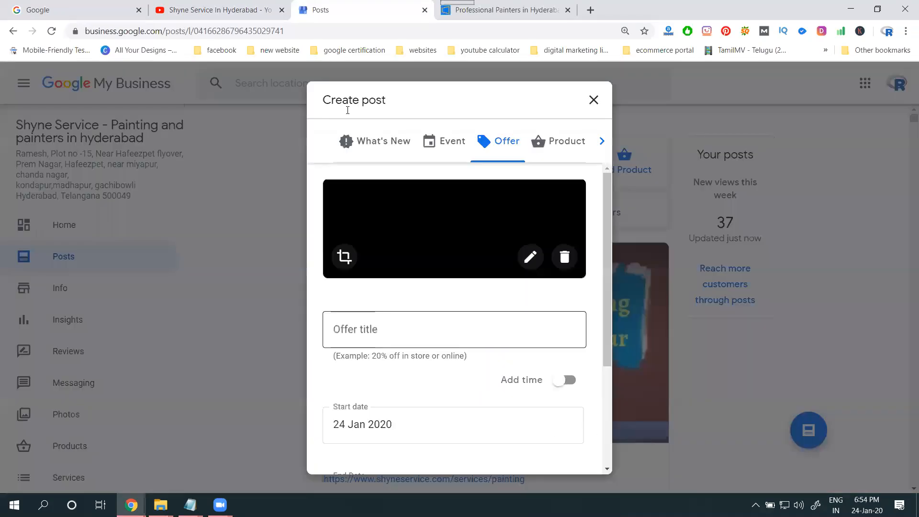
Step: Extend the banner's crop region across the full image width and upload it as the post photo
{"action": "left_click", "coordinate": [340, 364]}
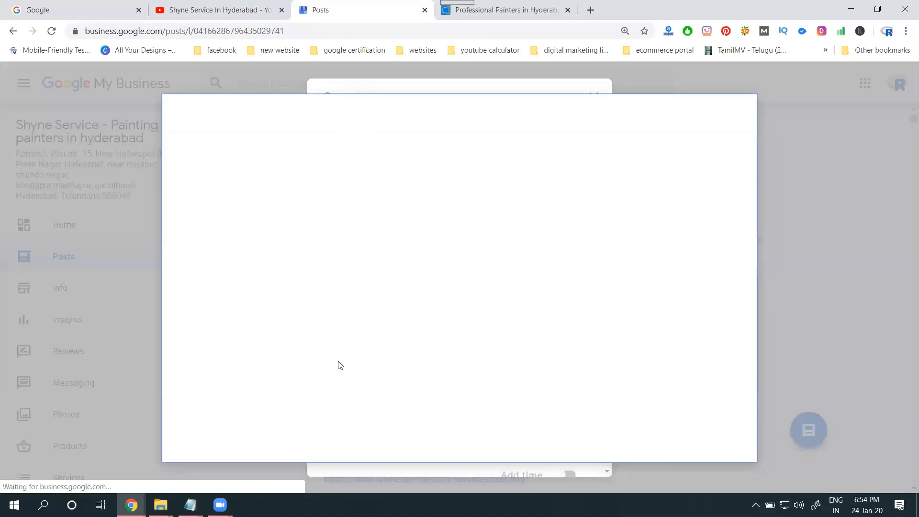
{"action": "left_click_drag", "start_coordinate": [330, 383], "coordinate": [187, 398]}
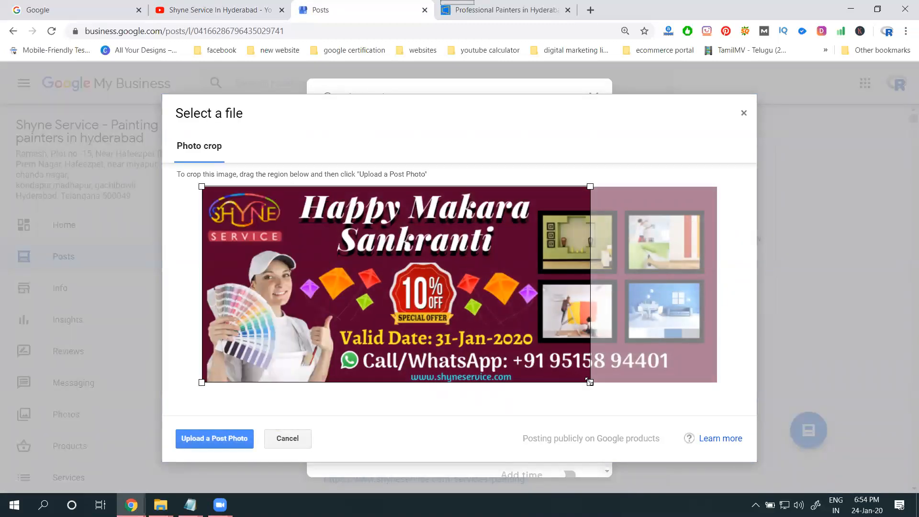
{"action": "left_click_drag", "start_coordinate": [590, 382], "coordinate": [733, 393]}
{"action": "left_click", "coordinate": [189, 437]}
Step: Enter the offer title "Professional house painters and painting services with best price in Hyderabad"
{"action": "left_click", "coordinate": [380, 360]}
{"action": "type", "text": "Prod"}
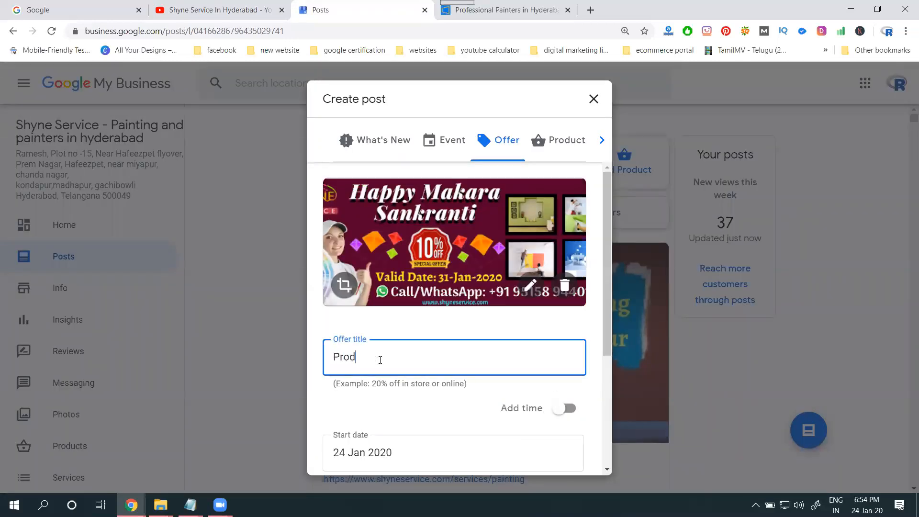
{"action": "key", "text": "BackSpace"}
{"action": "type", "text": "fessional house painters and paint"}
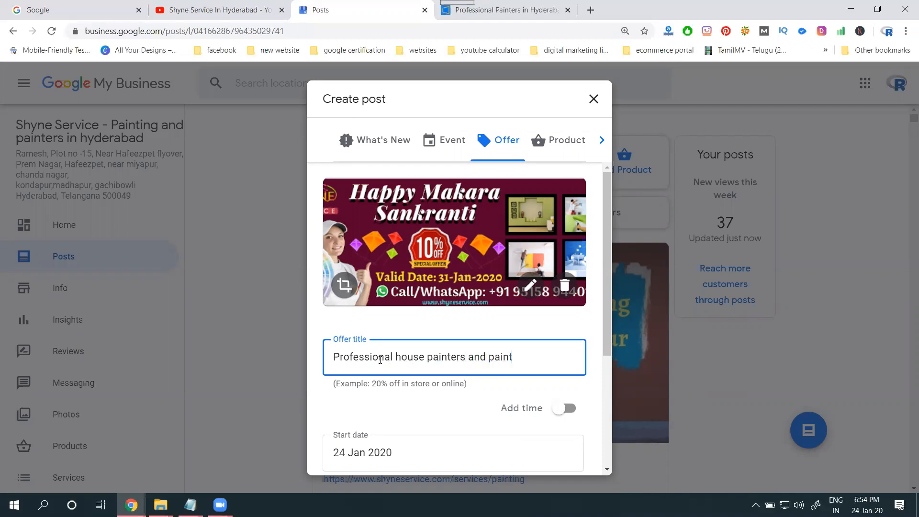
{"action": "type", "text": "ing services with b"}
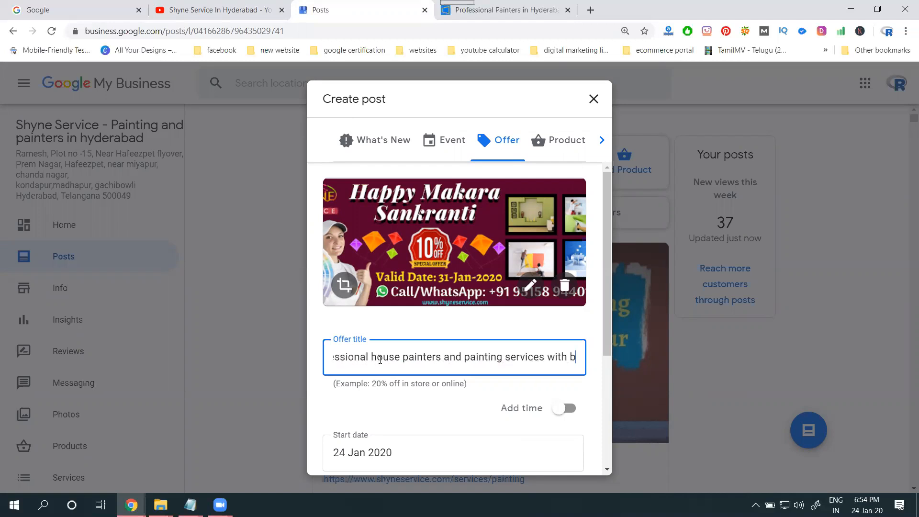
{"action": "type", "text": "est pric"}
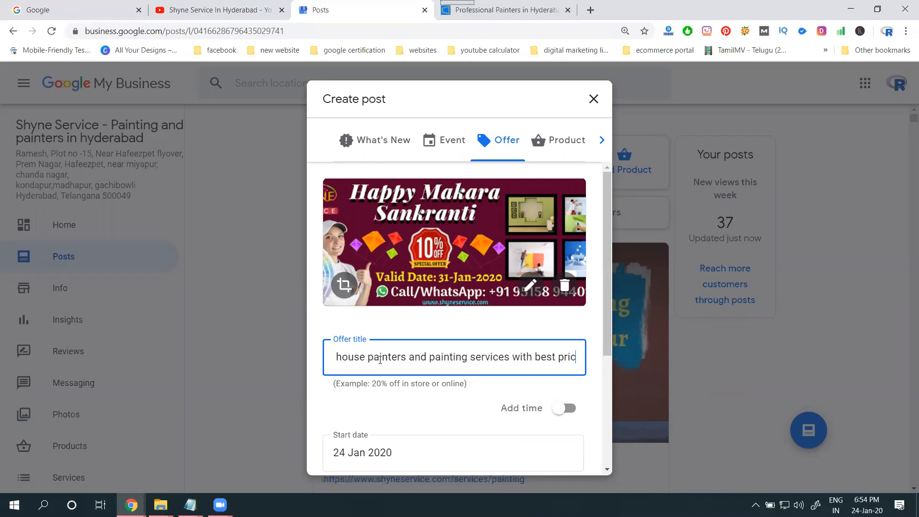
{"action": "type", "text": "e in Hyderabad"}
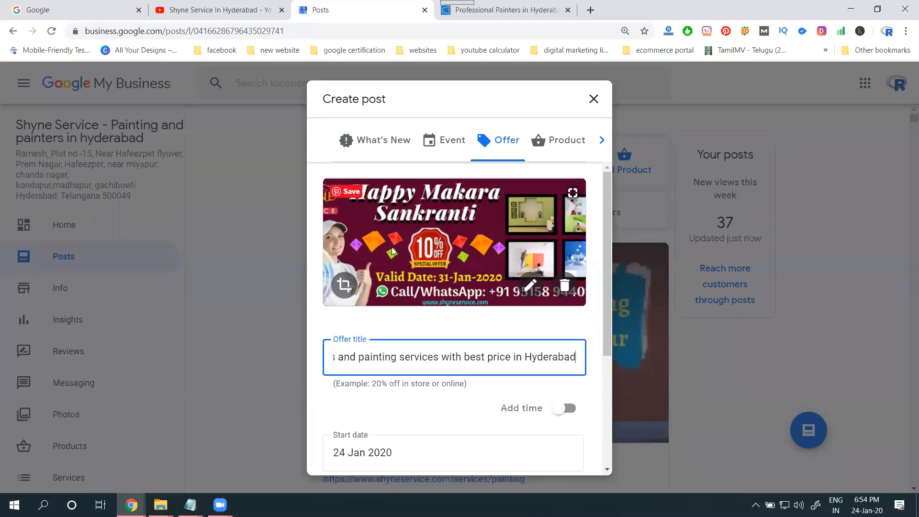
Step: Enable times for the offer and set its start time to 09:00
{"action": "scroll", "coordinate": [397, 368], "scroll_direction": "down", "scroll_amount": 4}
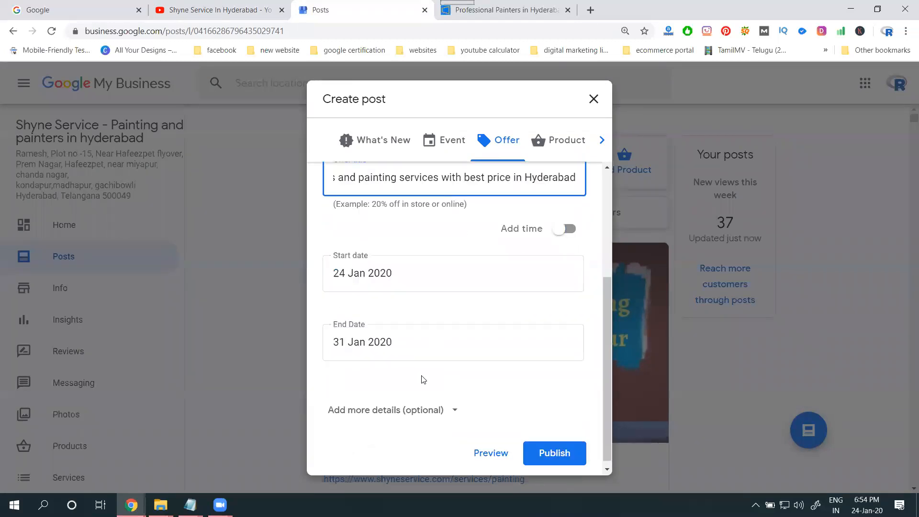
{"action": "left_click", "coordinate": [564, 231]}
{"action": "left_click", "coordinate": [510, 276]}
{"action": "scroll", "coordinate": [509, 347], "scroll_direction": "down", "scroll_amount": 10}
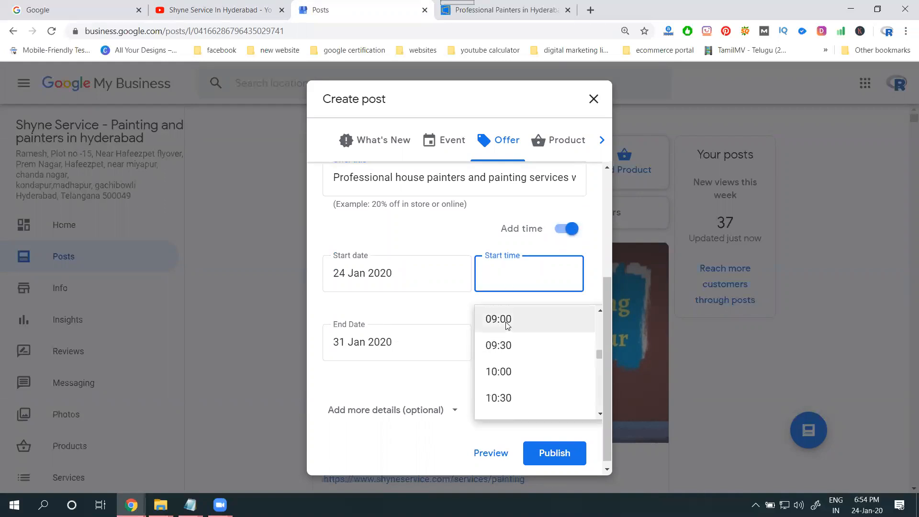
{"action": "left_click", "coordinate": [502, 322]}
Step: Keep the offer's end date at 31 Jan 2020 and set the end time to 23:59
{"action": "left_click", "coordinate": [403, 344]}
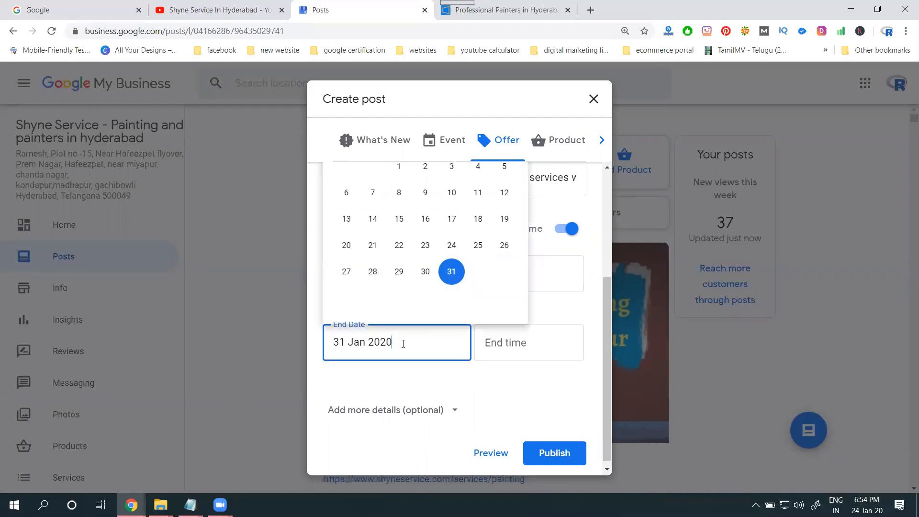
{"action": "left_click", "coordinate": [521, 343]}
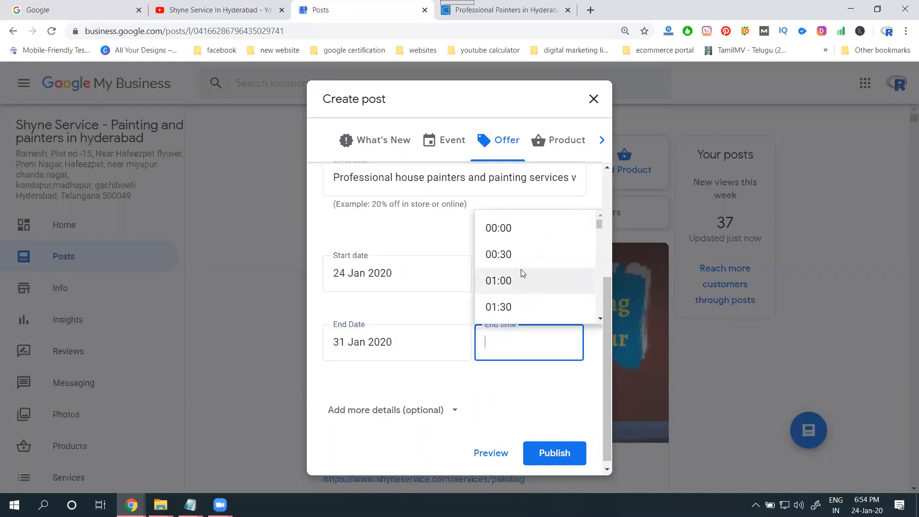
{"action": "scroll", "coordinate": [523, 273], "scroll_direction": "down", "scroll_amount": 20}
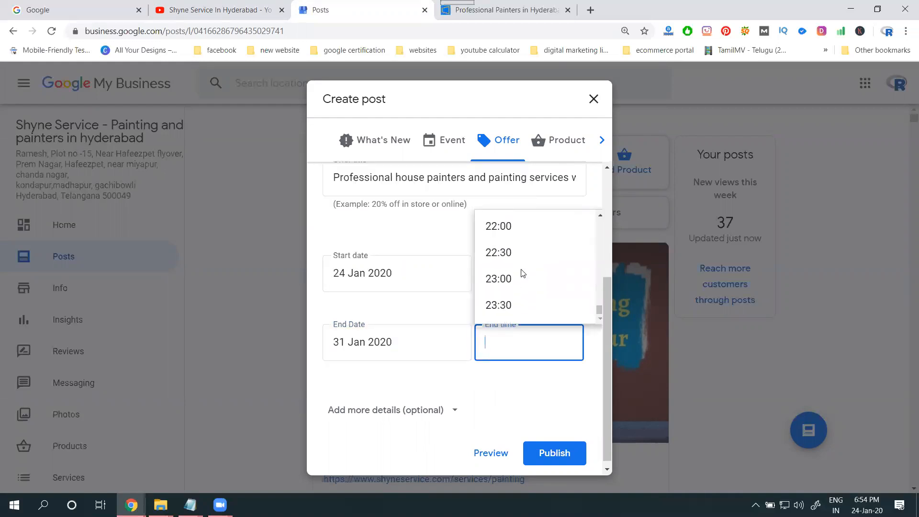
{"action": "left_click", "coordinate": [521, 303]}
{"action": "left_click_drag", "start_coordinate": [502, 343], "coordinate": [517, 344]}
{"action": "type", "text": "59"}
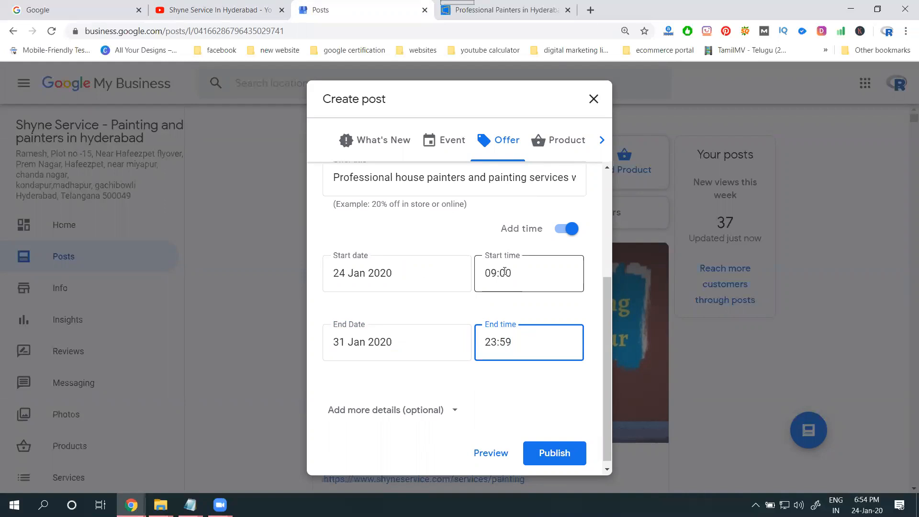
Step: Expand the optional details and enter "First 20 Customer Get 10 % Disscount" as the first line of the offer details
{"action": "scroll", "coordinate": [425, 297], "scroll_direction": "down", "scroll_amount": 1}
{"action": "scroll", "coordinate": [389, 408], "scroll_direction": "up", "scroll_amount": 1}
{"action": "scroll", "coordinate": [396, 424], "scroll_direction": "down", "scroll_amount": 1}
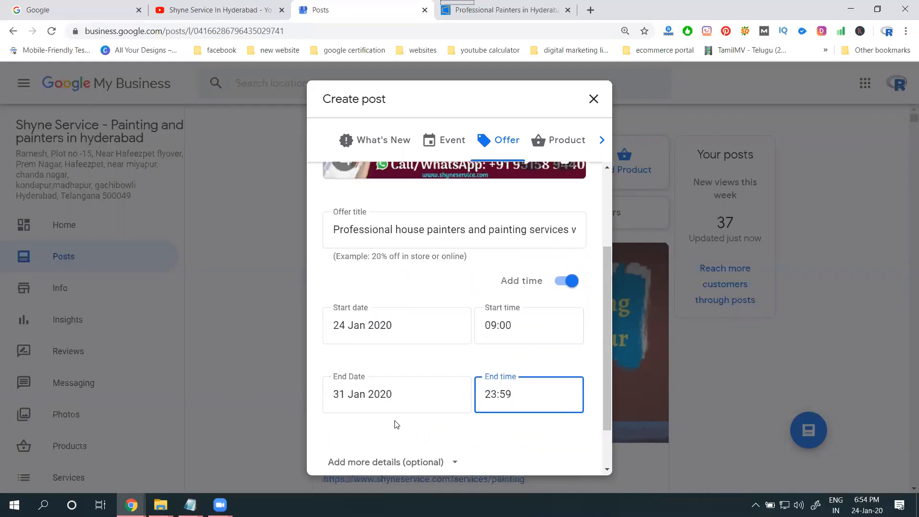
{"action": "left_click", "coordinate": [396, 407]}
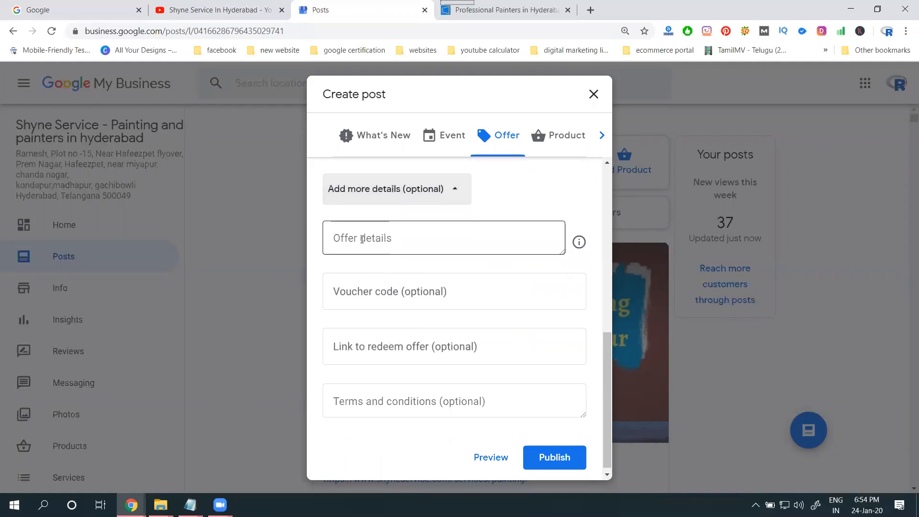
{"action": "left_click", "coordinate": [362, 239]}
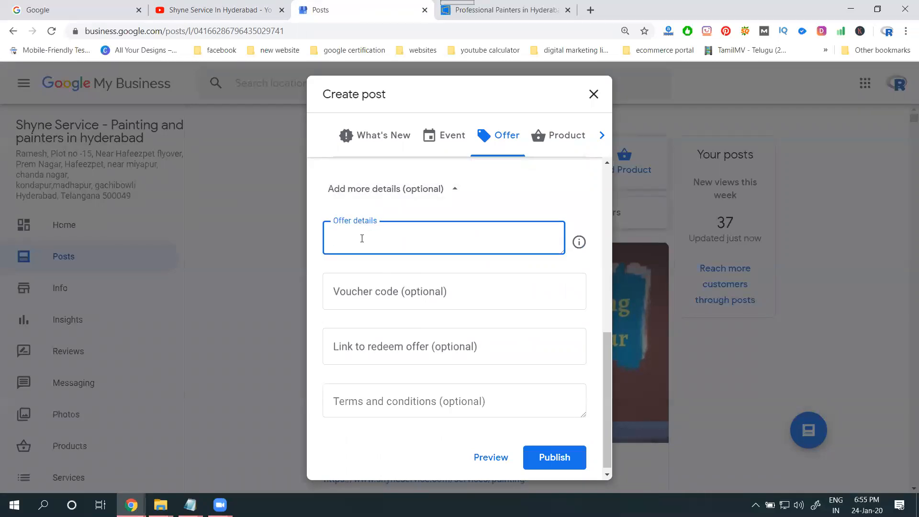
{"action": "type", "text": "First 20 Customer Get 1"}
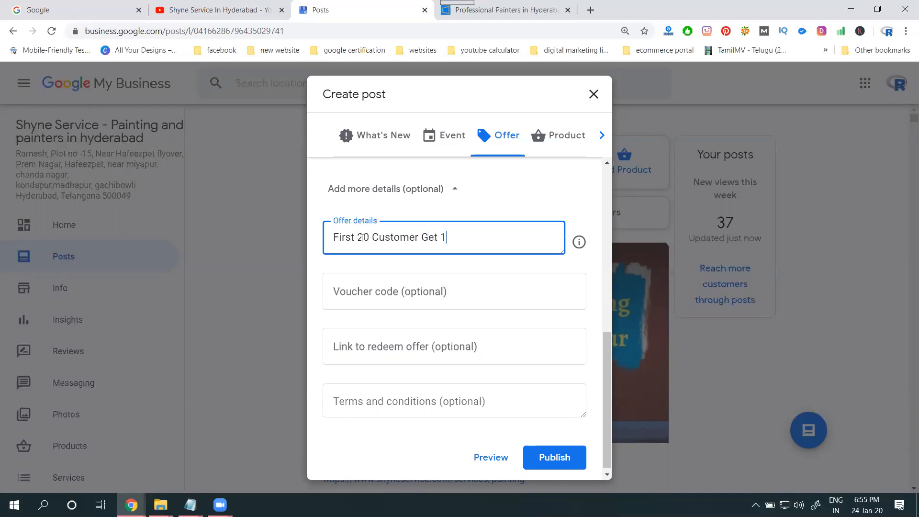
{"action": "type", "text": "0 % Disscount"}
{"action": "key", "text": "Return"}
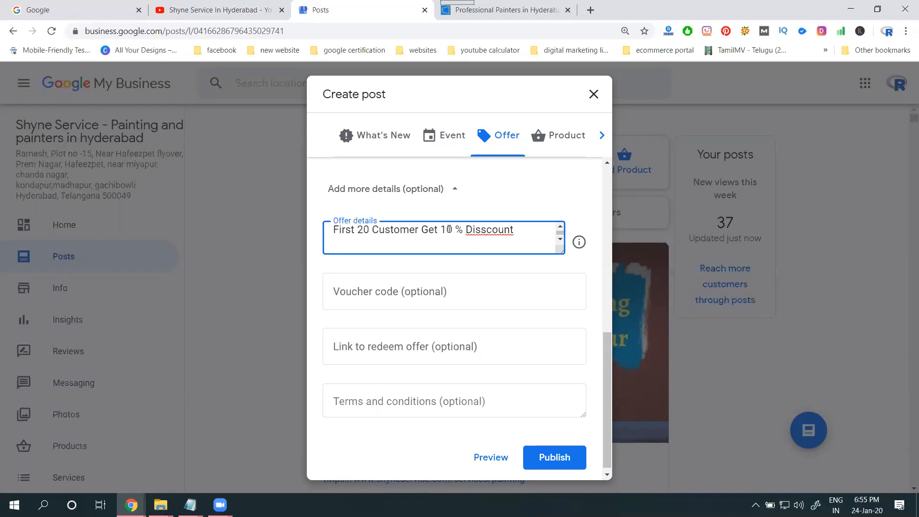
Step: Correct the misspelled word "Disscount" in the offer details with the suggested spelling and add a new line
{"action": "right_click", "coordinate": [481, 230]}
{"action": "left_click", "coordinate": [495, 238]}
{"action": "key", "text": "Return"}
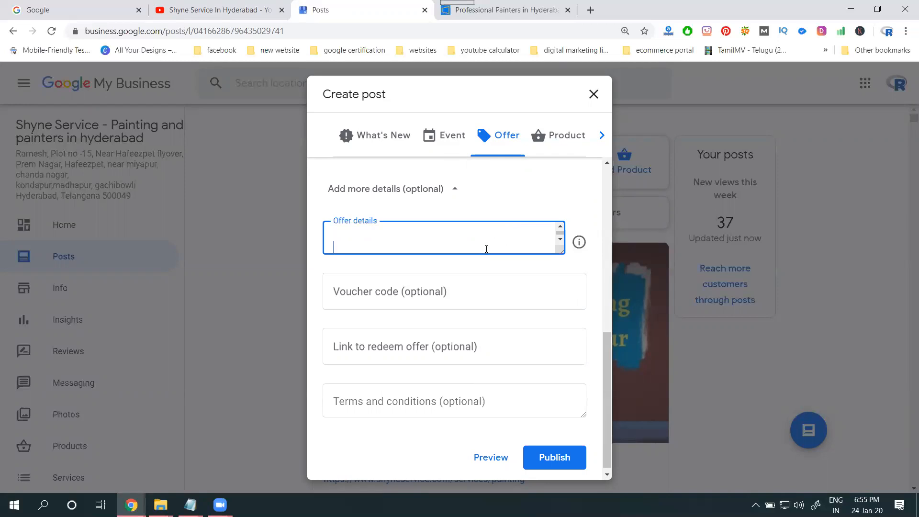
Step: Copy the offer title into the offer details below the discount line, followed by a hyphen and a new line
{"action": "scroll", "coordinate": [447, 262], "scroll_direction": "up", "scroll_amount": 5}
{"action": "triple_click", "coordinate": [430, 205]}
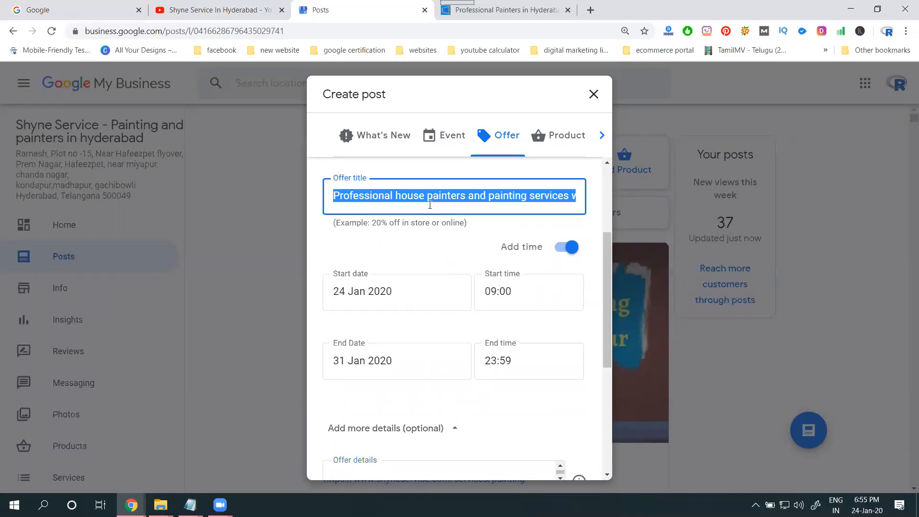
{"action": "scroll", "coordinate": [455, 324], "scroll_direction": "down", "scroll_amount": 4}
{"action": "left_click", "coordinate": [414, 304]}
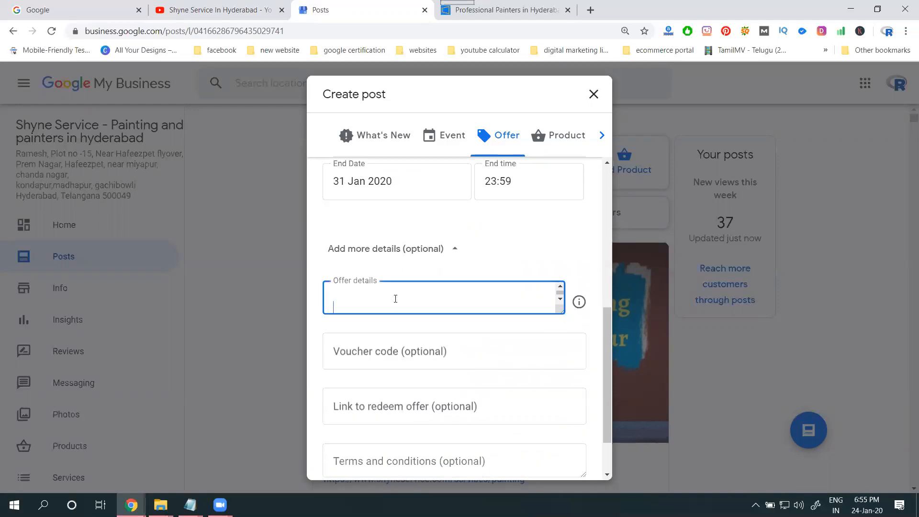
{"action": "scroll", "coordinate": [395, 298], "scroll_direction": "up", "scroll_amount": 1}
{"action": "scroll", "coordinate": [390, 298], "scroll_direction": "down", "scroll_amount": 1}
{"action": "key", "text": "ctrl+v"}
{"action": "key", "text": "Return"}
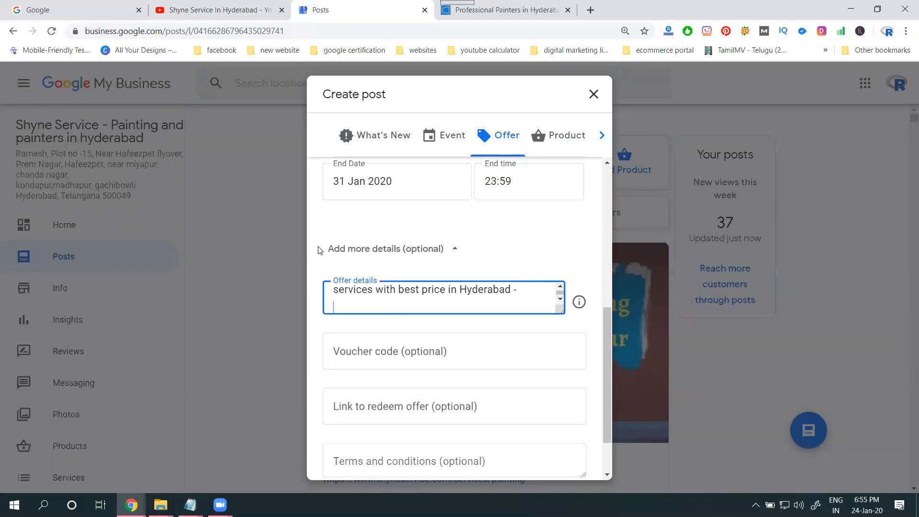
Step: Copy the Shyne Service introduction paragraph from the shyneservice.com home page and paste it at the end of the offer details
{"action": "left_click", "coordinate": [517, 10]}
{"action": "scroll", "coordinate": [430, 220], "scroll_direction": "down", "scroll_amount": 1}
{"action": "scroll", "coordinate": [430, 221], "scroll_direction": "down", "scroll_amount": 10}
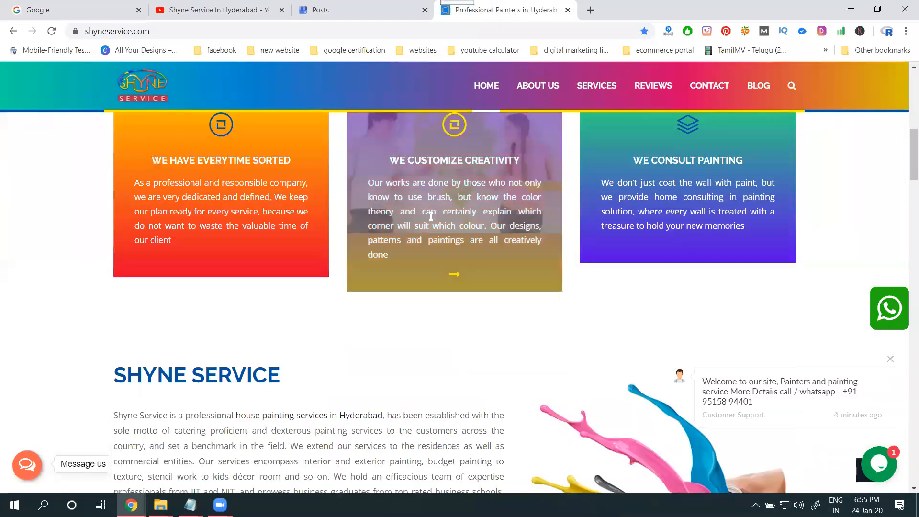
{"action": "left_click_drag", "start_coordinate": [453, 359], "coordinate": [116, 235]}
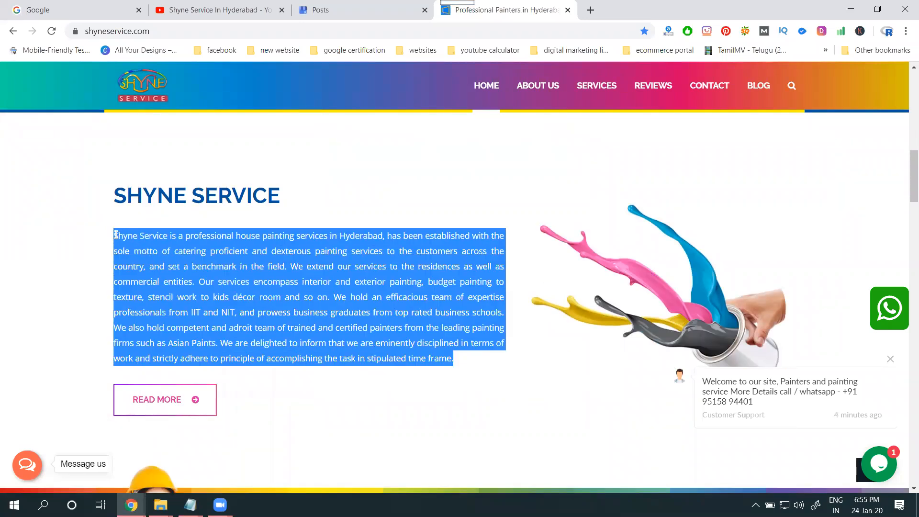
{"action": "left_click", "coordinate": [316, 10]}
Step: Set the offer's voucher code to shyneservice10
{"action": "scroll", "coordinate": [453, 285], "scroll_direction": "down", "scroll_amount": 5}
{"action": "left_click", "coordinate": [389, 287]}
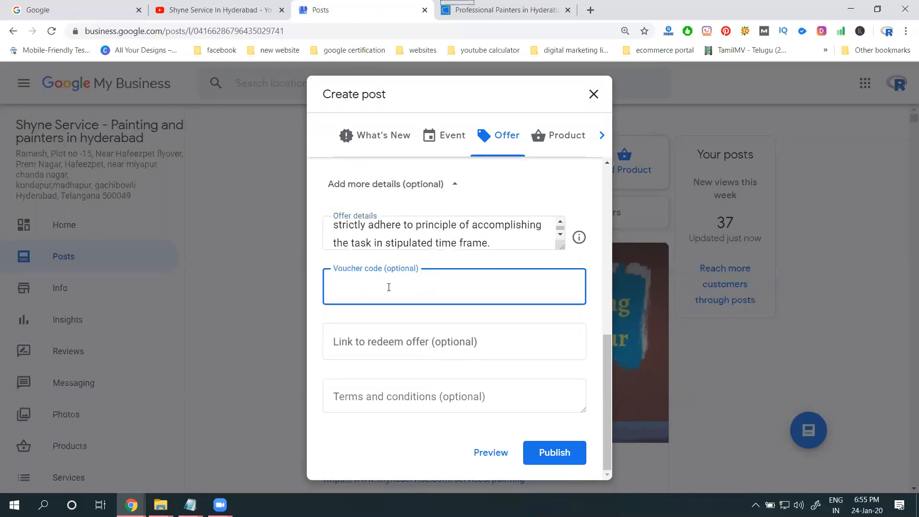
{"action": "type", "text": "shyneservice10"}
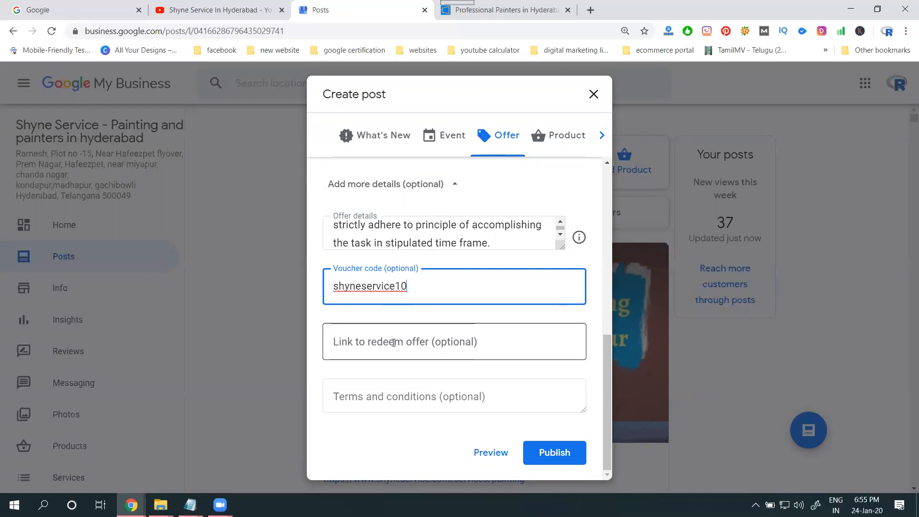
Step: Copy the address of the Shyne Service YouTube channel's "Happy Makar Sankranti" 10% off video and paste it as the offer's redemption link
{"action": "left_click", "coordinate": [394, 343]}
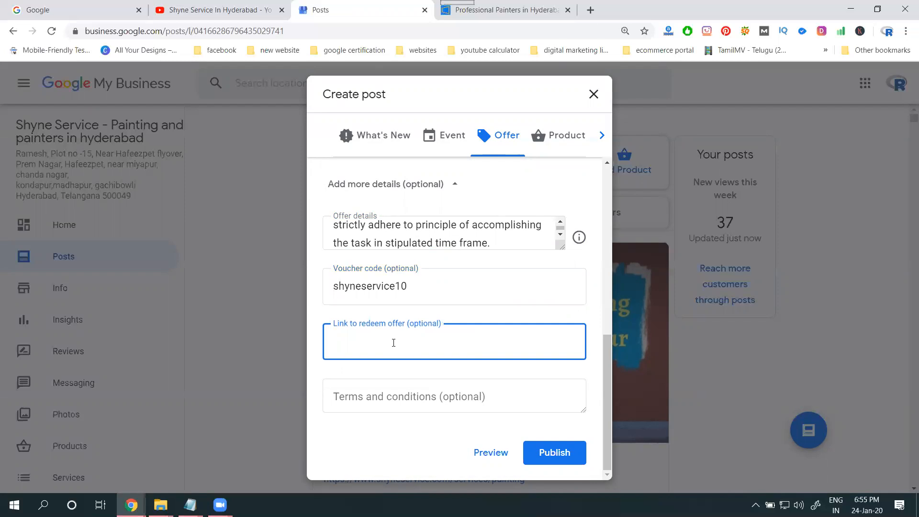
{"action": "left_click", "coordinate": [153, 7]}
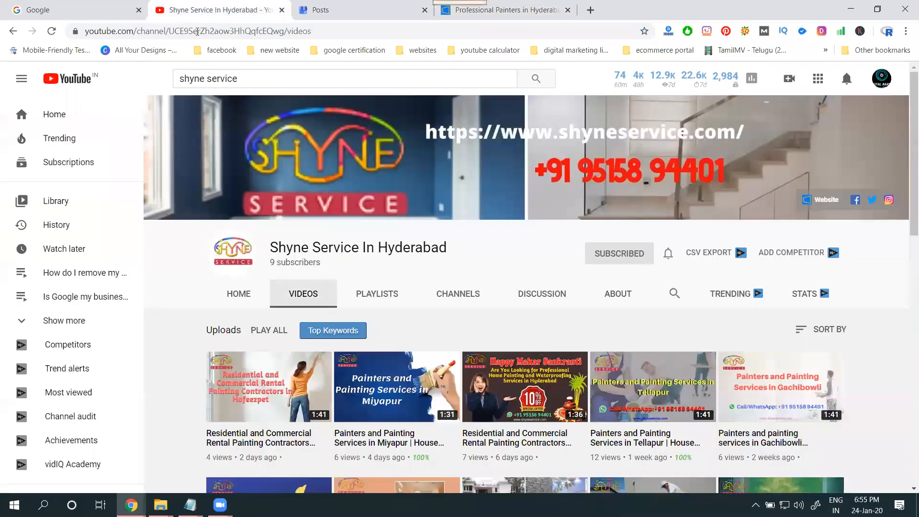
{"action": "left_click", "coordinate": [258, 32]}
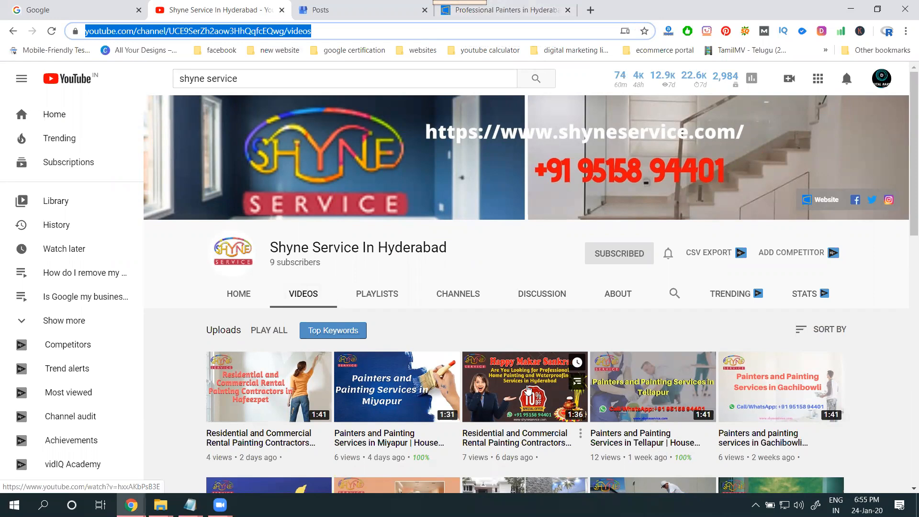
{"action": "middle_click", "coordinate": [528, 390]}
{"action": "left_click", "coordinate": [335, 10]}
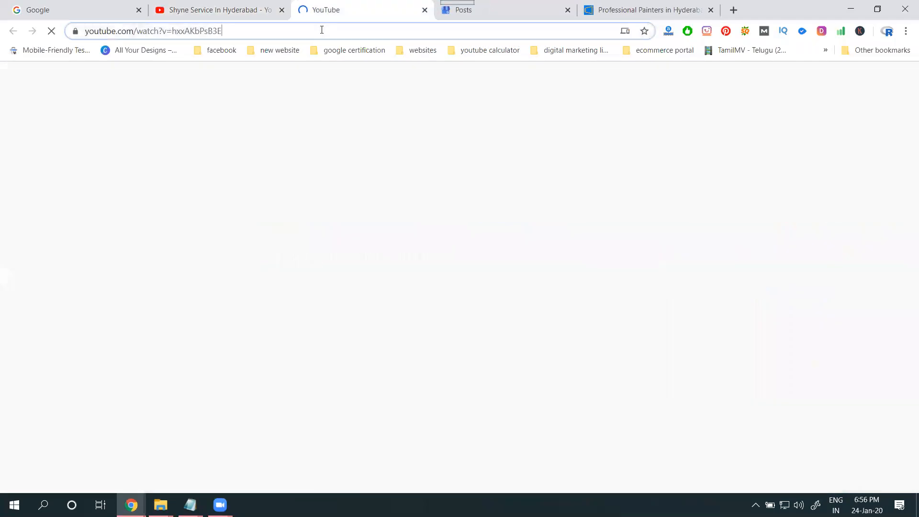
{"action": "left_click", "coordinate": [322, 29]}
{"action": "key", "text": "ctrl+c"}
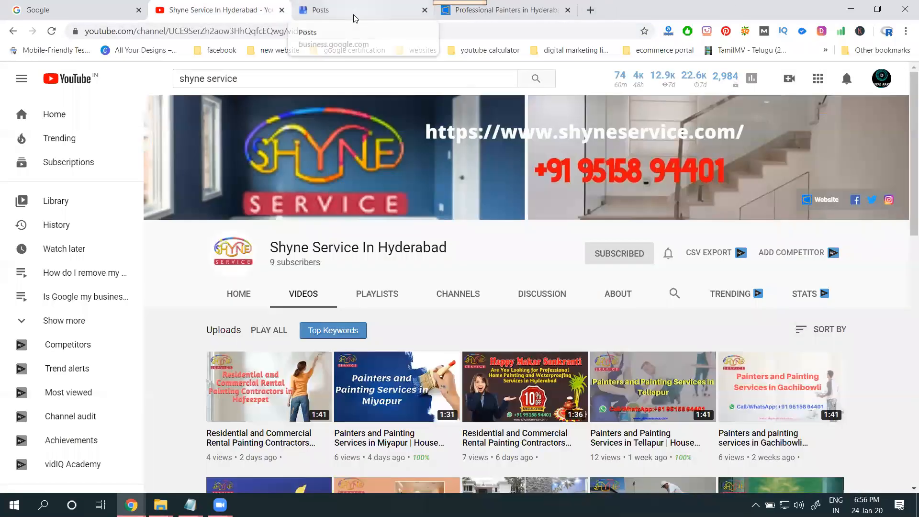
{"action": "left_click", "coordinate": [352, 16]}
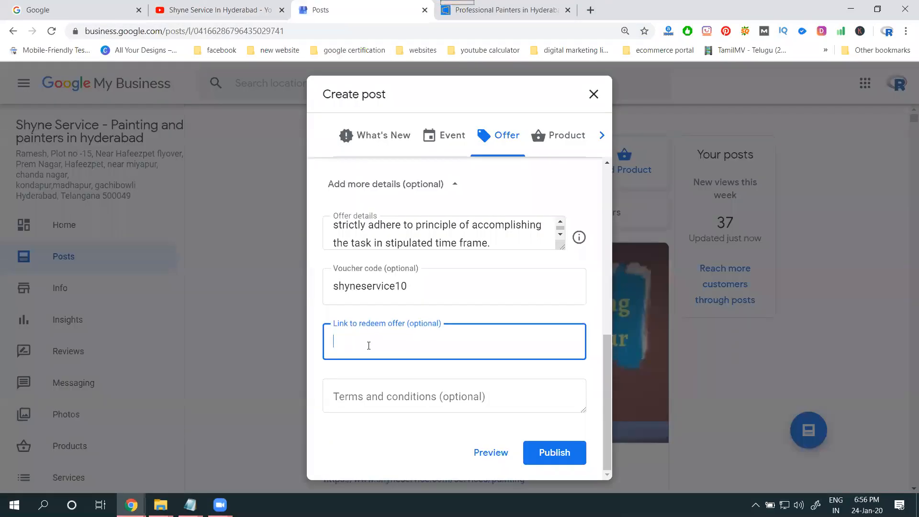
{"action": "key", "text": "ctrl+v"}
Step: Set the offer's terms and conditions to "first 20 customers" and try to publish the post
{"action": "left_click", "coordinate": [379, 397]}
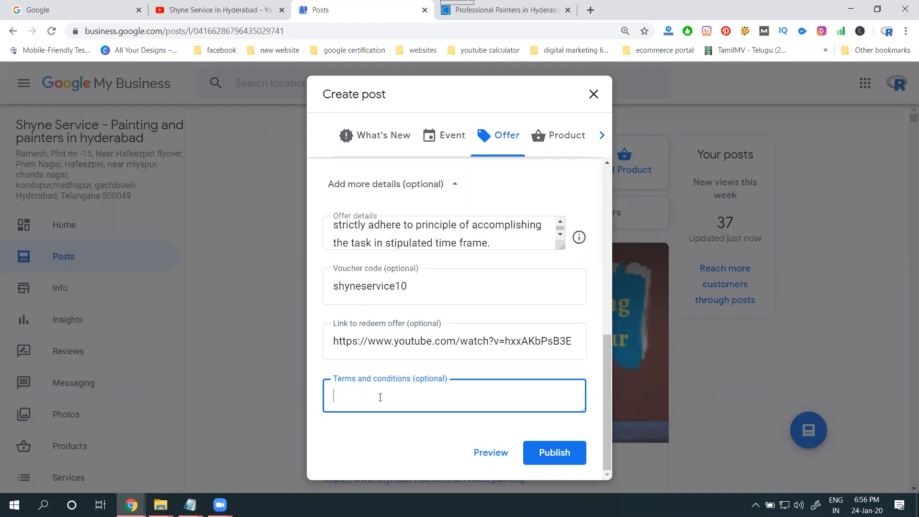
{"action": "type", "text": "first 20 customers"}
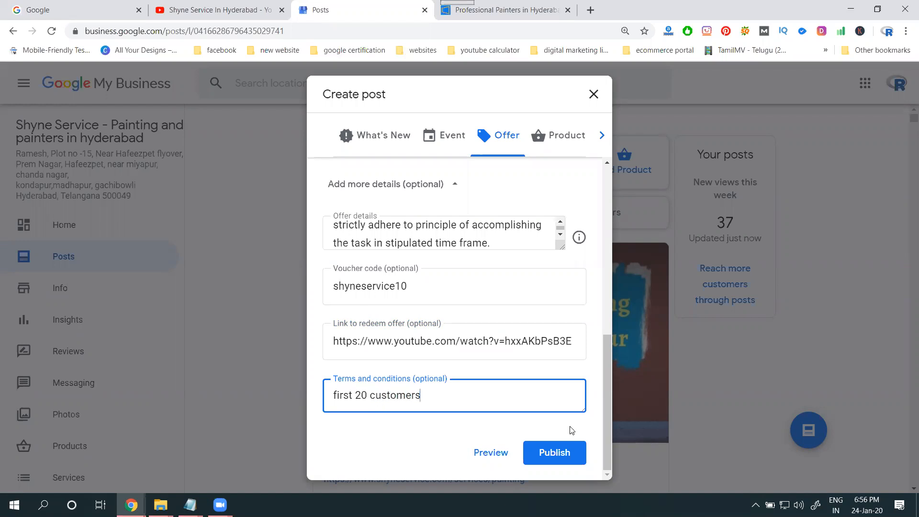
{"action": "left_click", "coordinate": [565, 453]}
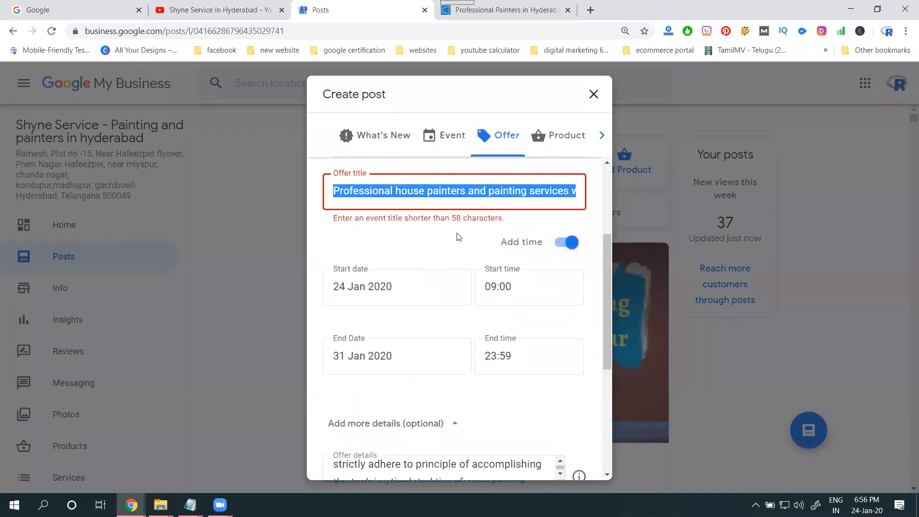
Step: Remove "with best price" from the offer title and try publishing the post again
{"action": "left_click", "coordinate": [488, 194]}
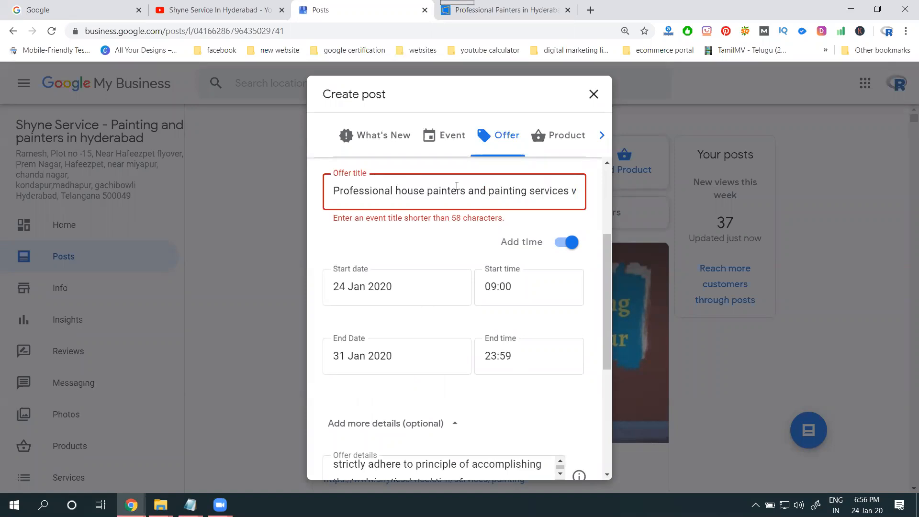
{"action": "left_click_drag", "start_coordinate": [567, 191], "coordinate": [636, 191]}
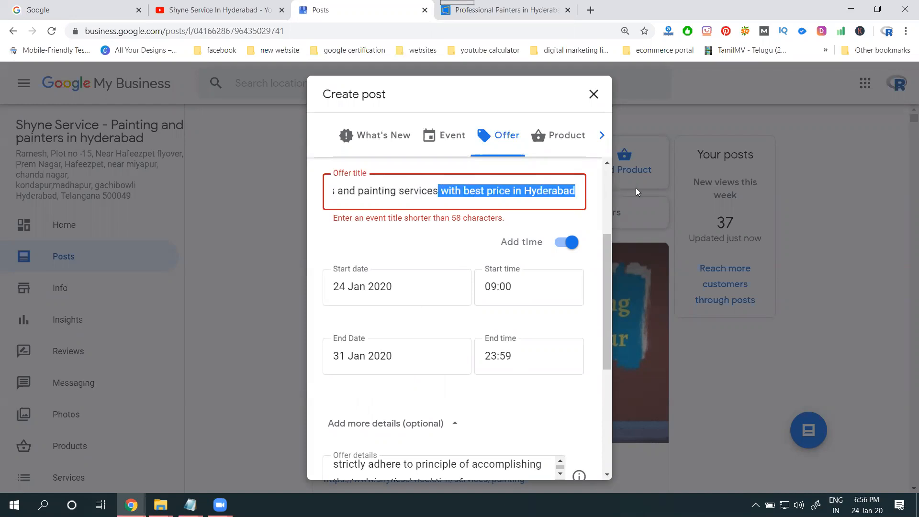
{"action": "left_click", "coordinate": [514, 192]}
{"action": "key", "text": "BackSpace"}
{"action": "key", "text": "BackSpace"}
{"action": "key", "text": "BackSpace"}
{"action": "key", "text": "BackSpace"}
{"action": "key", "text": "BackSpace"}
{"action": "key", "text": "BackSpace"}
{"action": "key", "text": "BackSpace"}
{"action": "key", "text": "BackSpace"}
{"action": "key", "text": "BackSpace"}
{"action": "key", "text": "BackSpace"}
{"action": "key", "text": "BackSpace"}
{"action": "key", "text": "BackSpace"}
{"action": "key", "text": "BackSpace"}
{"action": "key", "text": "BackSpace"}
{"action": "key", "text": "BackSpace"}
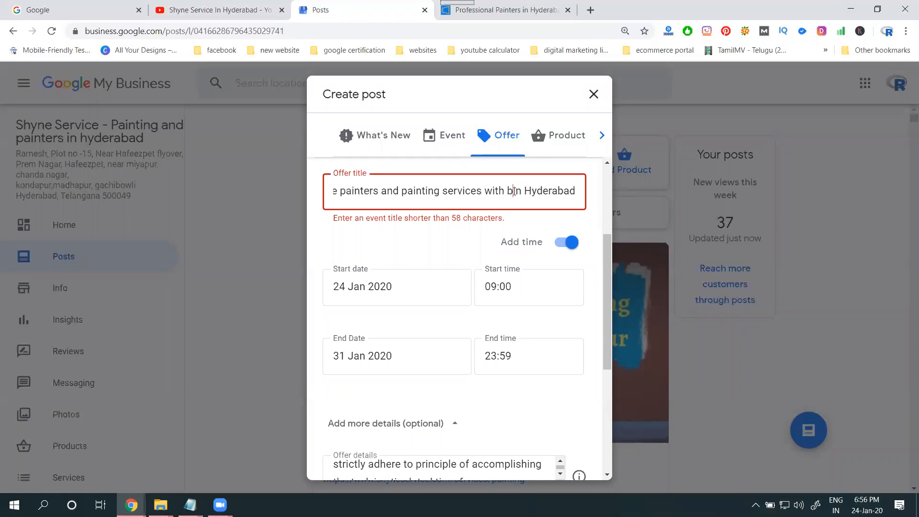
{"action": "left_click", "coordinate": [514, 192]}
{"action": "key", "text": "BackSpace"}
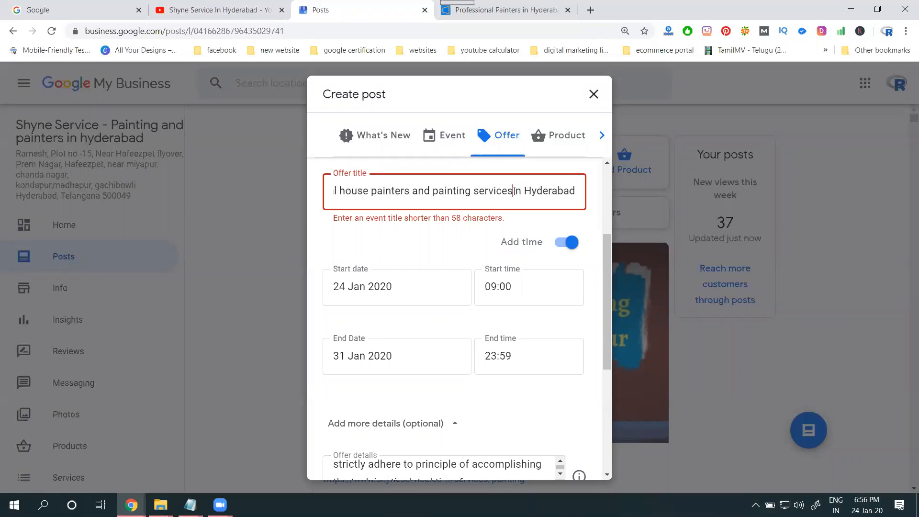
{"action": "scroll", "coordinate": [526, 336], "scroll_direction": "down", "scroll_amount": 5}
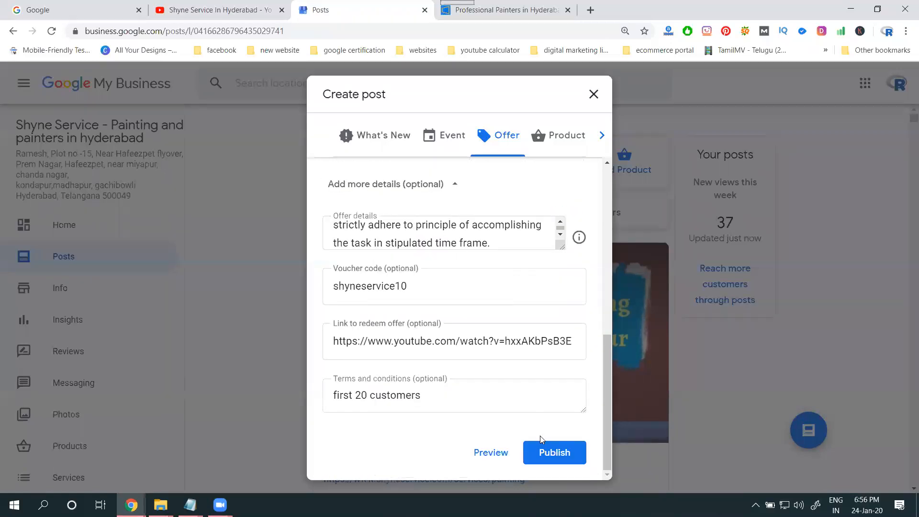
{"action": "left_click", "coordinate": [553, 453]}
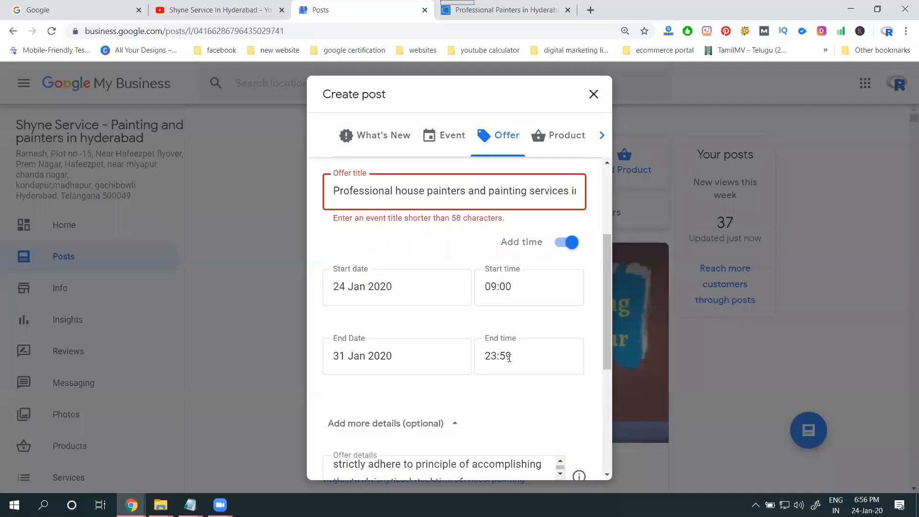
Step: Copy the offer title into a new Notepad document and shorten it to "Professional house painters and painting services Hyderabad"
{"action": "triple_click", "coordinate": [471, 191]}
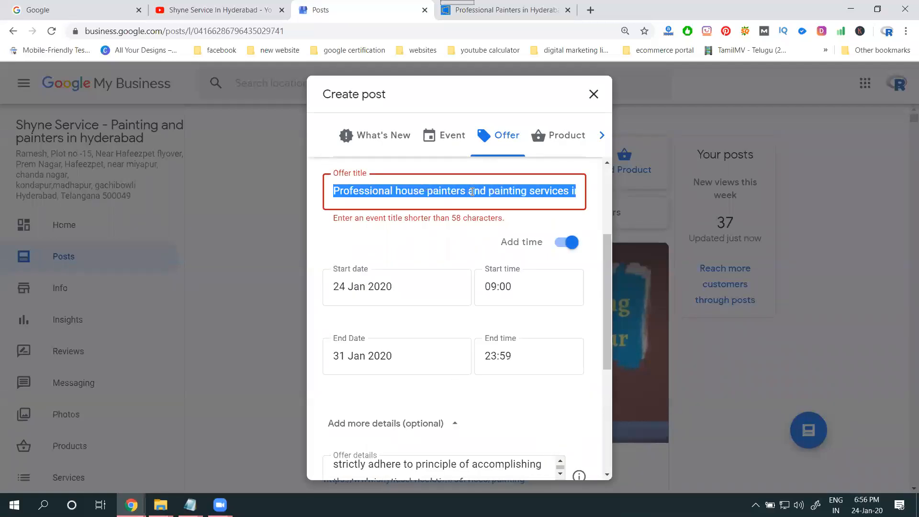
{"action": "key", "text": "super+r"}
{"action": "key", "text": "Return"}
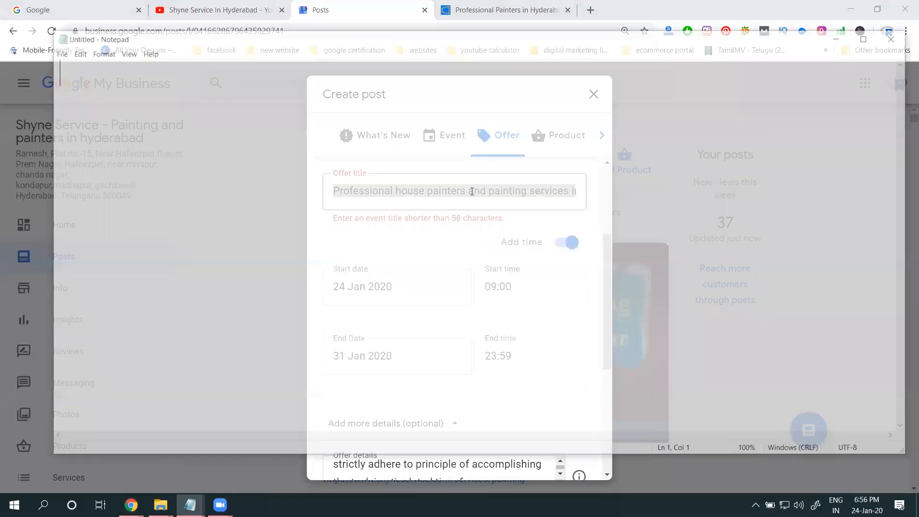
{"action": "type", "text": "Professional house painters and painting services in Hyderabad"}
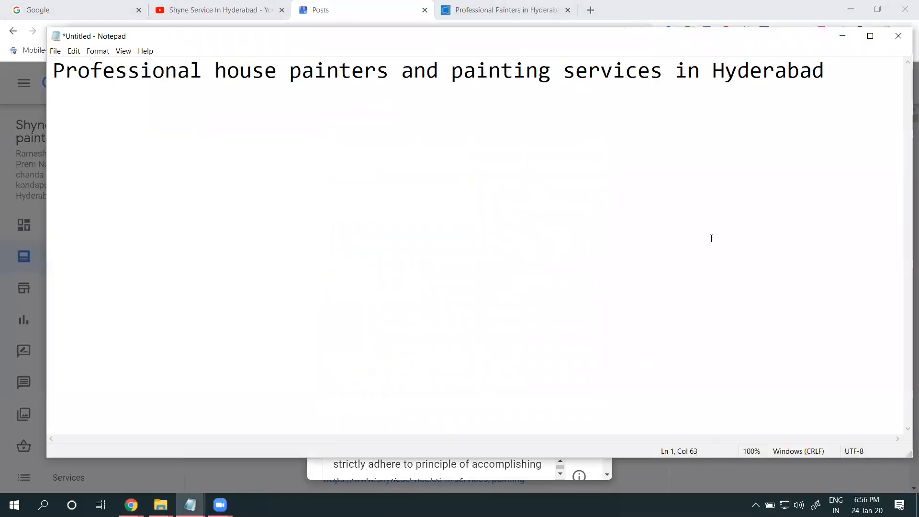
{"action": "left_click", "coordinate": [712, 75]}
{"action": "key", "text": "BackSpace"}
{"action": "key", "text": "BackSpace"}
{"action": "key", "text": "BackSpace"}
{"action": "key", "text": "BackSpace"}
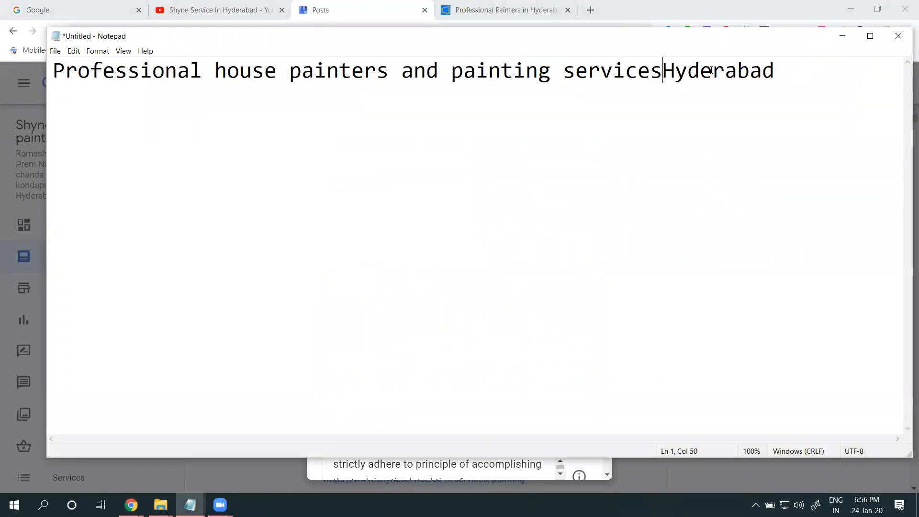
{"action": "left_click_drag", "start_coordinate": [816, 67], "coordinate": [55, 91]}
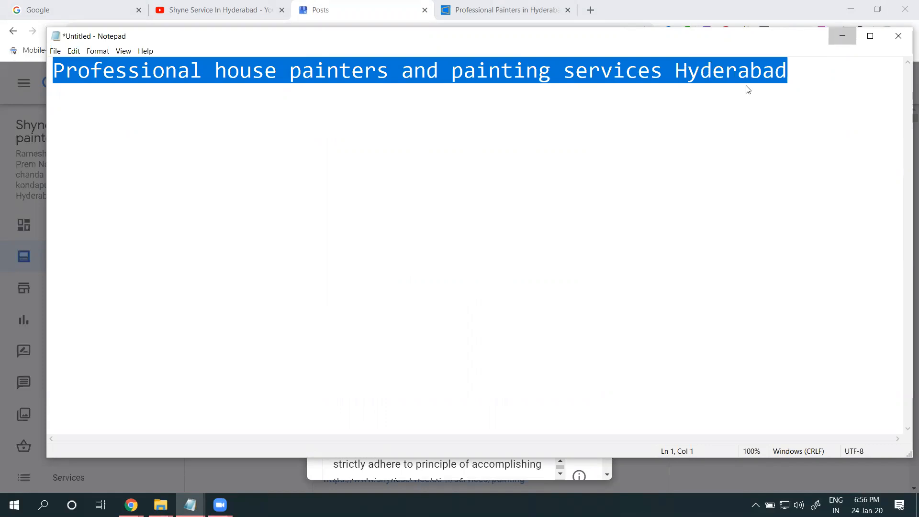
Step: Switch back to Google My Business, replace the offer title with the shortened Notepad text, and try to publish the post
{"action": "key", "text": "alt+Tab"}
{"action": "key", "text": "ctrl+v"}
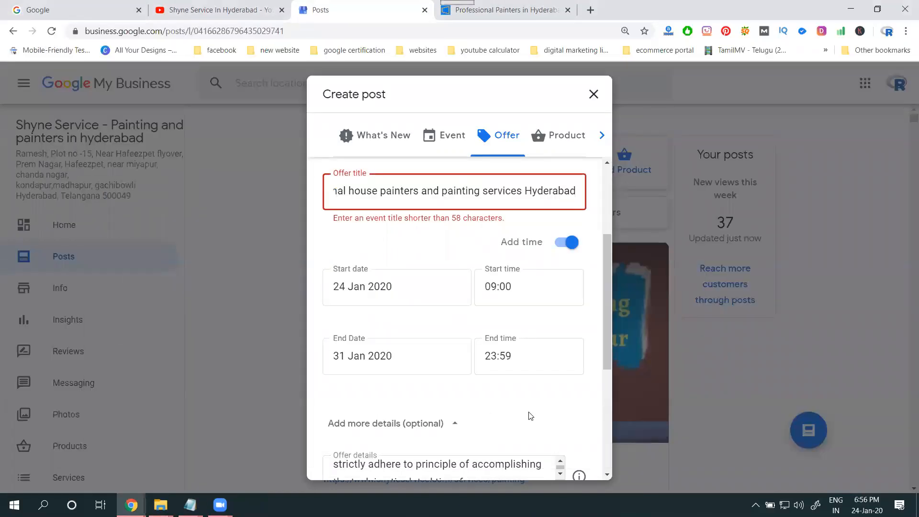
{"action": "scroll", "coordinate": [565, 390], "scroll_direction": "down", "scroll_amount": 5}
{"action": "scroll", "coordinate": [565, 390], "scroll_direction": "down", "scroll_amount": 2}
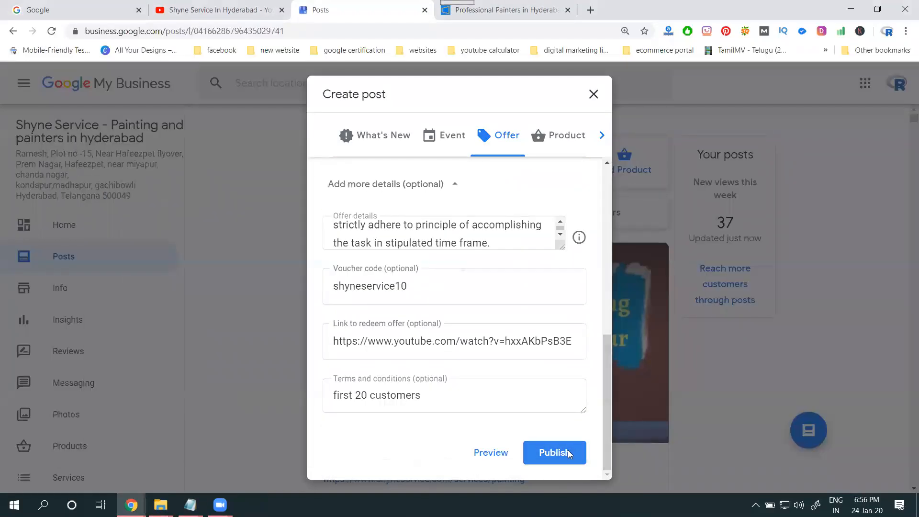
{"action": "left_click", "coordinate": [567, 450]}
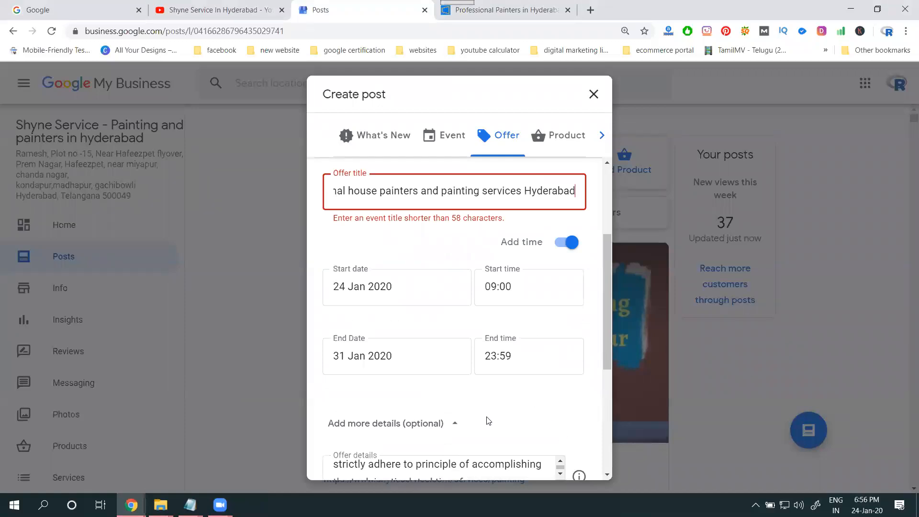
Step: Check the title's length in Notepad, replace the offer title with "Professional home painters & painting services Hyderabad", and publish the post
{"action": "triple_click", "coordinate": [422, 192]}
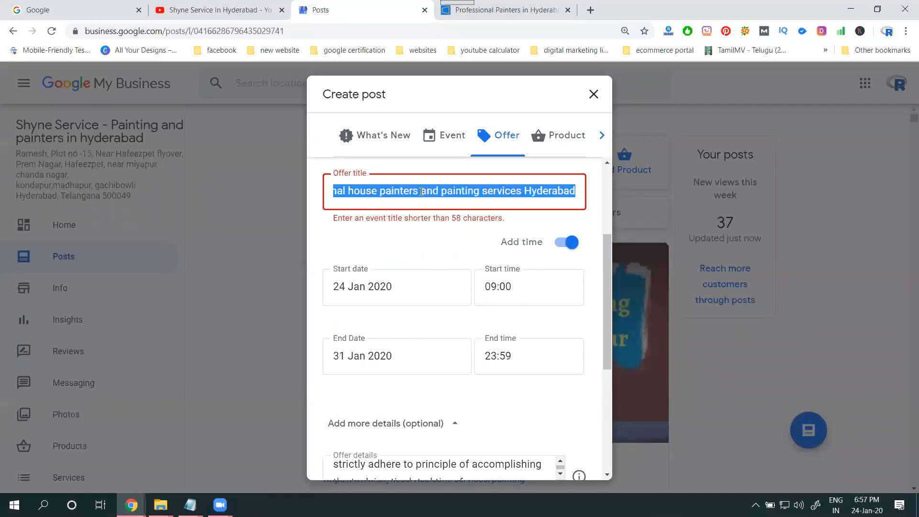
{"action": "mouse_move", "coordinate": [190, 504]}
{"action": "left_click", "coordinate": [280, 449]}
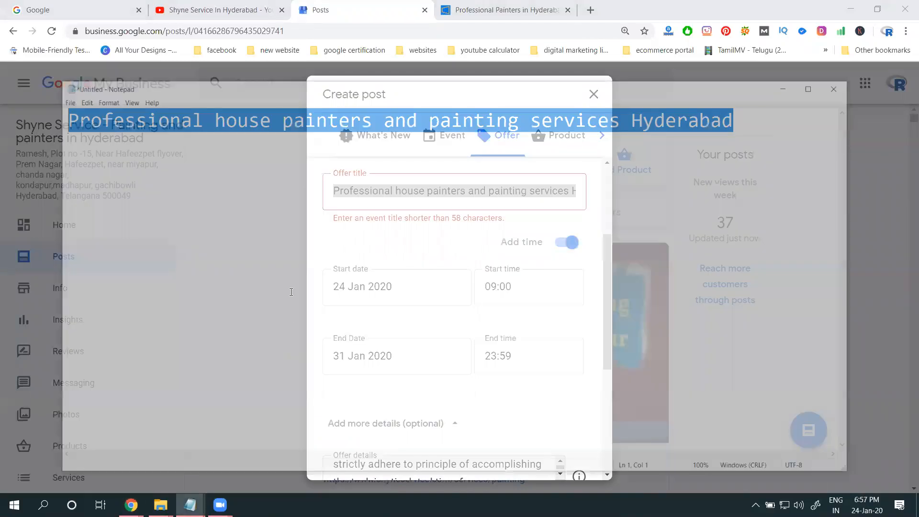
{"action": "key", "text": "End"}
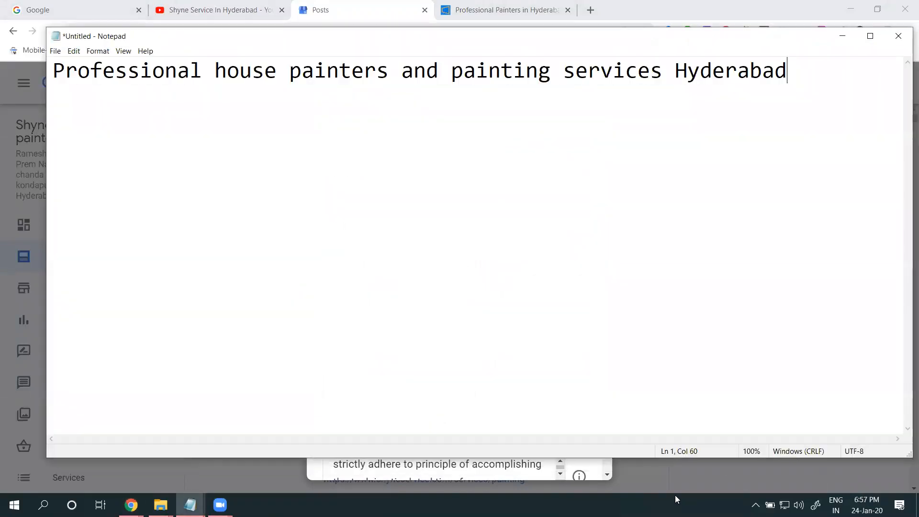
{"action": "key", "text": "alt+Tab"}
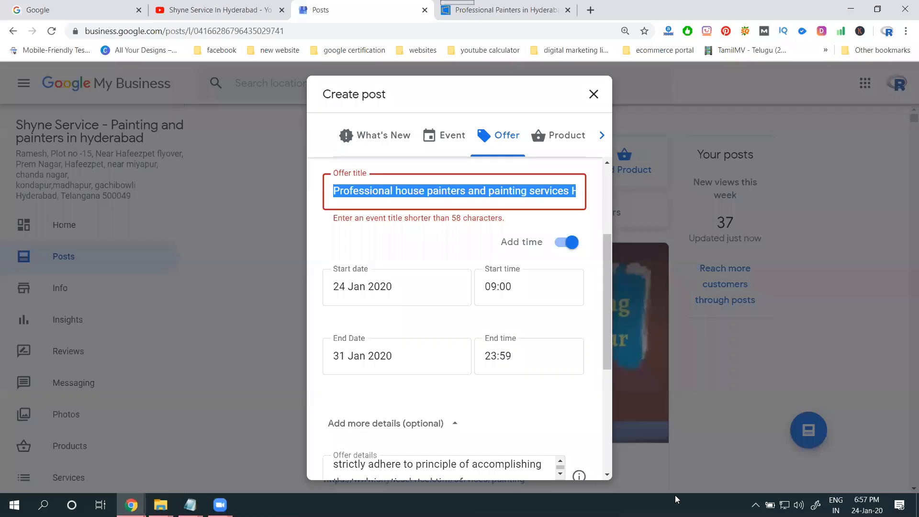
{"action": "type", "text": "Professional home painters & painting services Hyderabad"}
{"action": "scroll", "coordinate": [482, 311], "scroll_direction": "down", "scroll_amount": 5}
{"action": "left_click", "coordinate": [534, 448]}
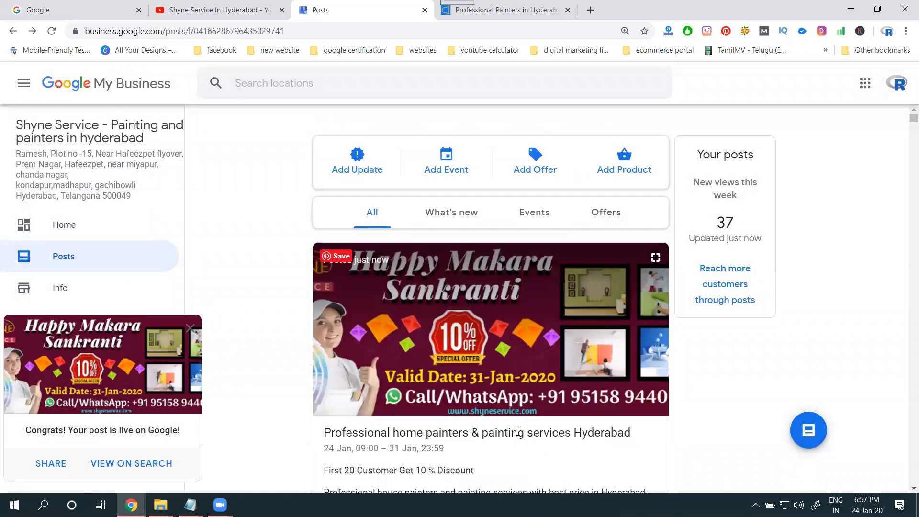
Step: Dismiss the publishing confirmation and review the published offer's banner, title, validity, details and voucher code
{"action": "left_click", "coordinate": [190, 329]}
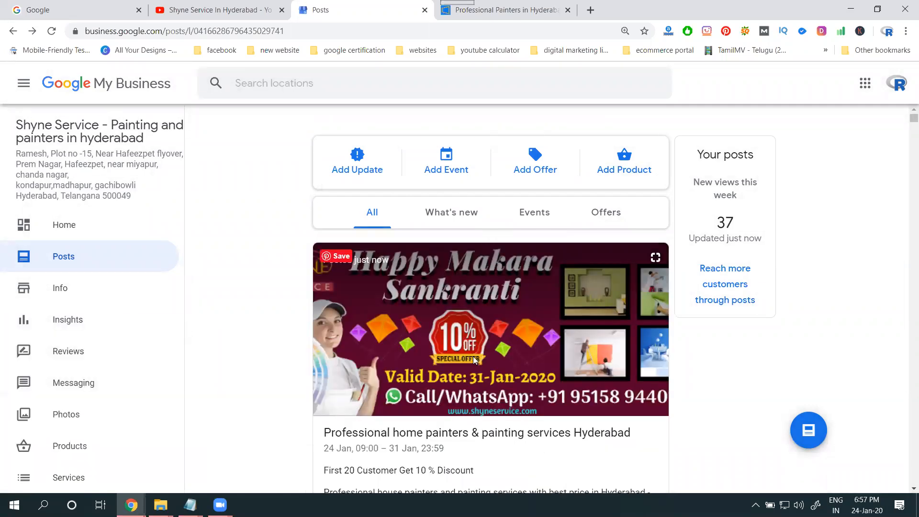
{"action": "scroll", "coordinate": [454, 316], "scroll_direction": "down", "scroll_amount": 2}
{"action": "scroll", "coordinate": [454, 298], "scroll_direction": "down", "scroll_amount": 1}
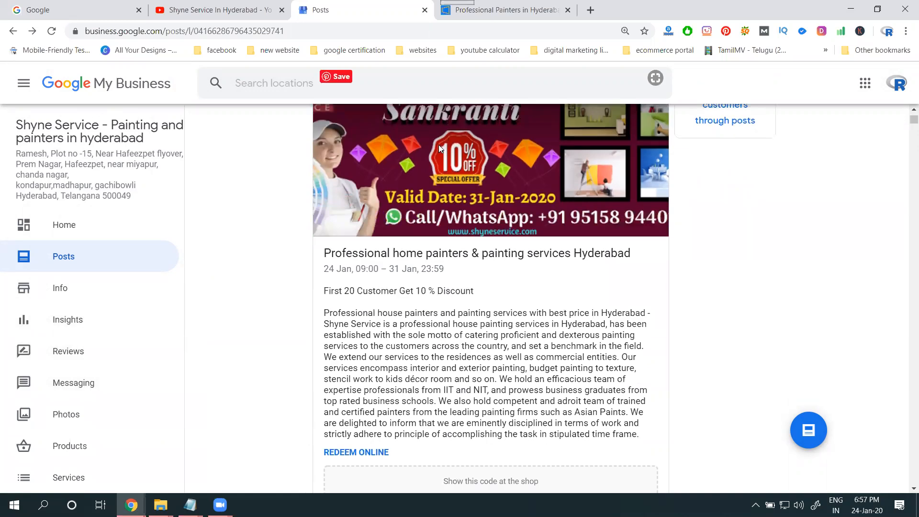
{"action": "scroll", "coordinate": [440, 145], "scroll_direction": "down", "scroll_amount": 4}
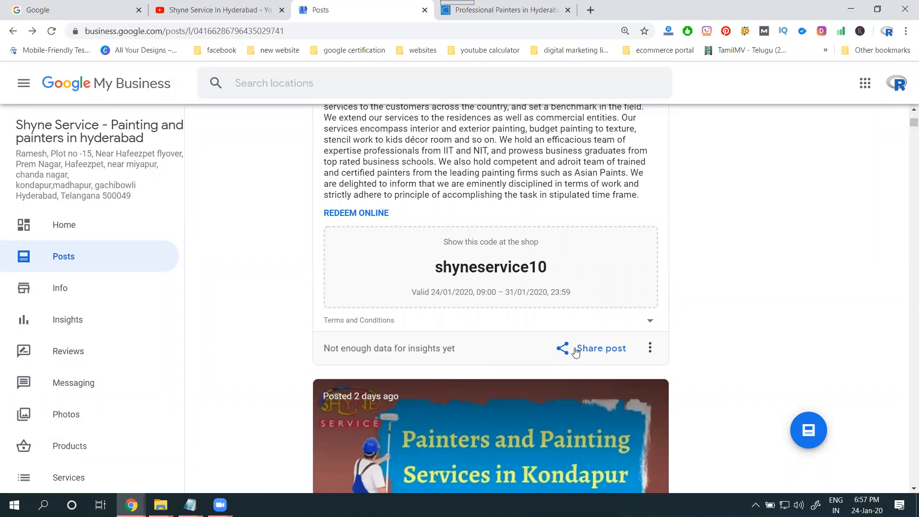
Step: Test the offer's Redeem Online link, mute and look over the YouTube video page, and return to the published post
{"action": "left_click", "coordinate": [345, 218]}
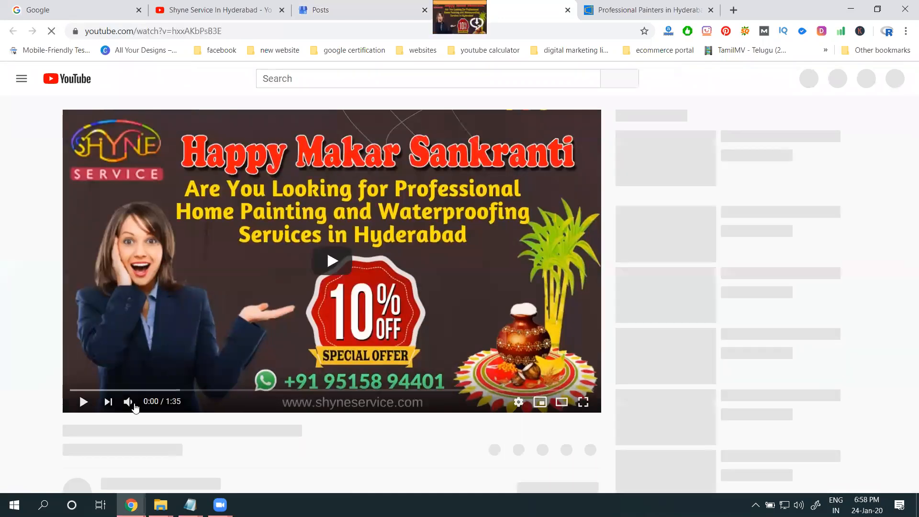
{"action": "left_click", "coordinate": [131, 404]}
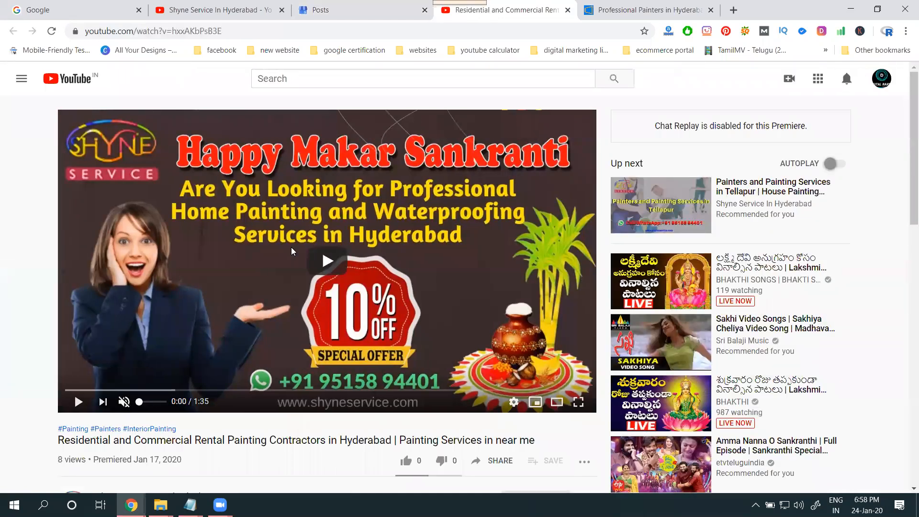
{"action": "scroll", "coordinate": [290, 247], "scroll_direction": "down", "scroll_amount": 3}
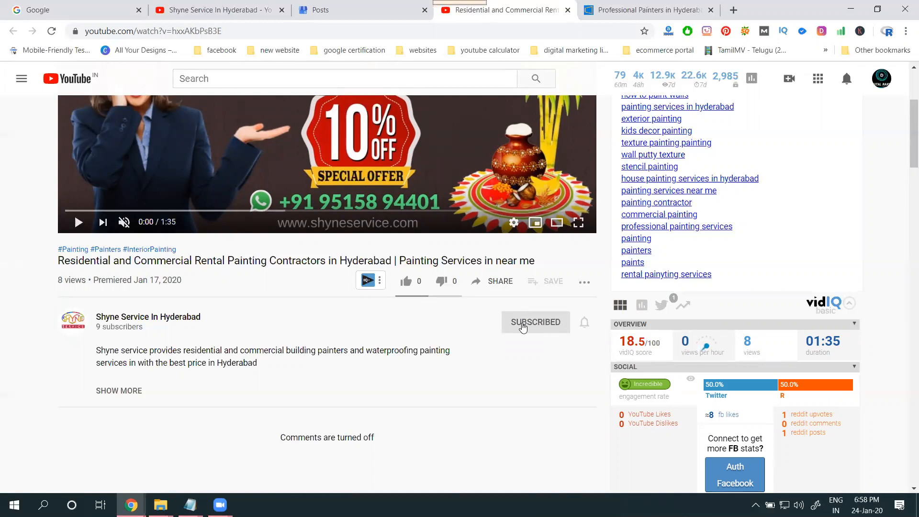
{"action": "key", "text": "ctrl+Page_Up"}
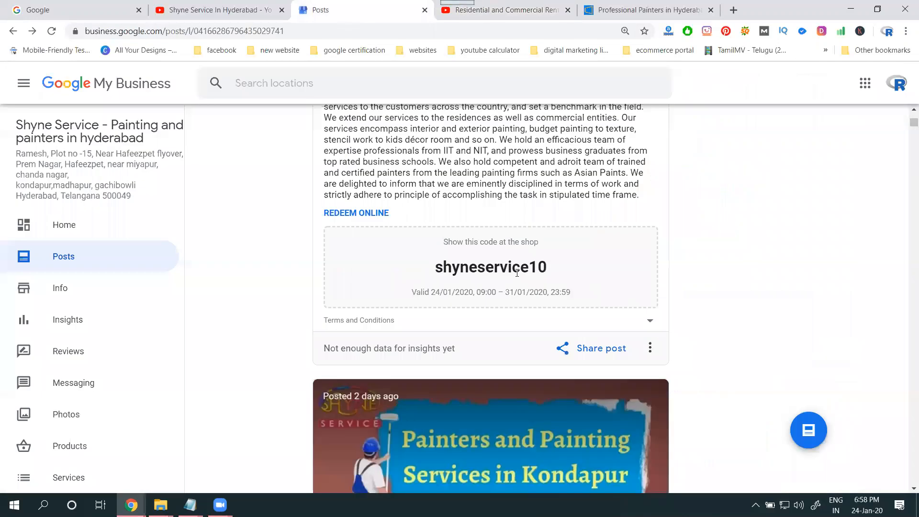
{"action": "left_click", "coordinate": [594, 348]}
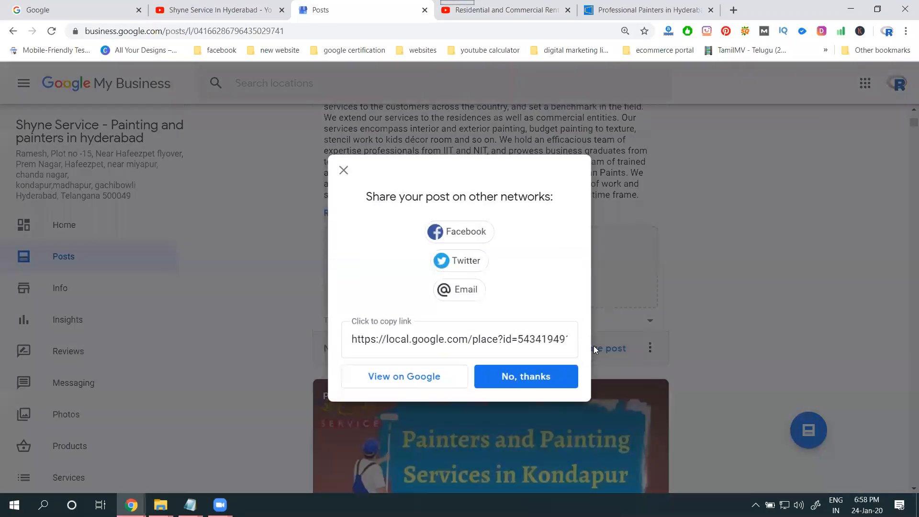
{"action": "left_click", "coordinate": [566, 10]}
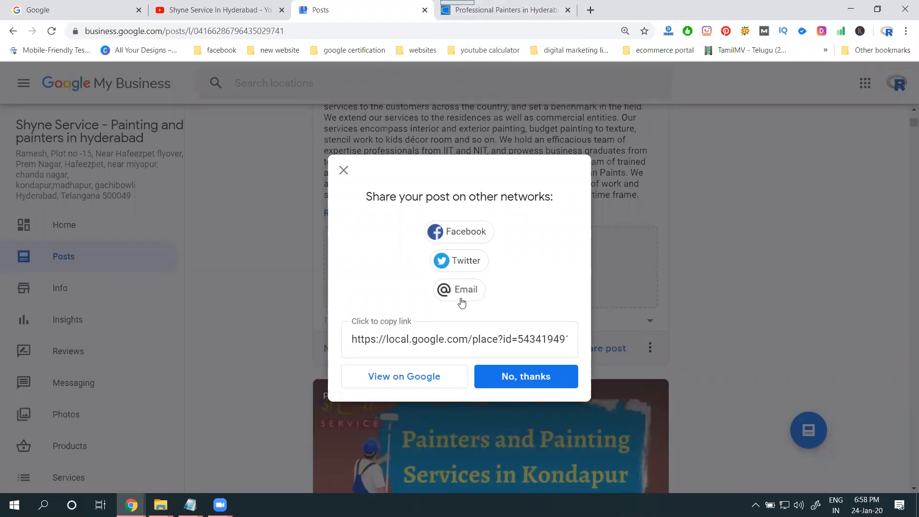
{"action": "left_click", "coordinate": [465, 235]}
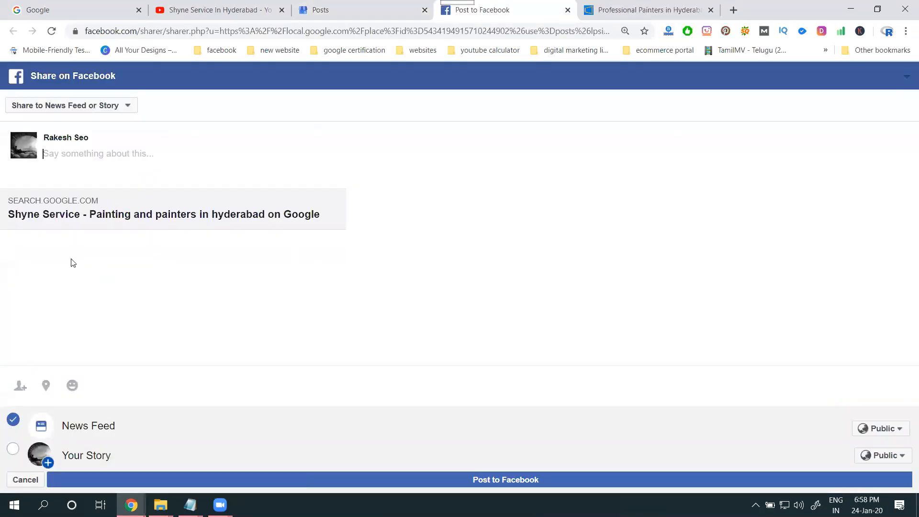
{"action": "left_click", "coordinate": [568, 10]}
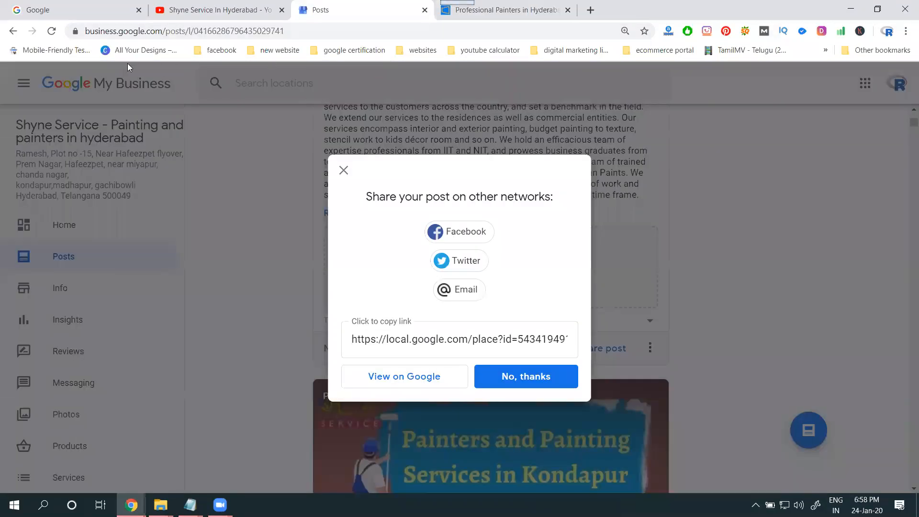
Step: Reload the business posts page and start sharing the 10% off painting offer post to Facebook
{"action": "left_click", "coordinate": [52, 35]}
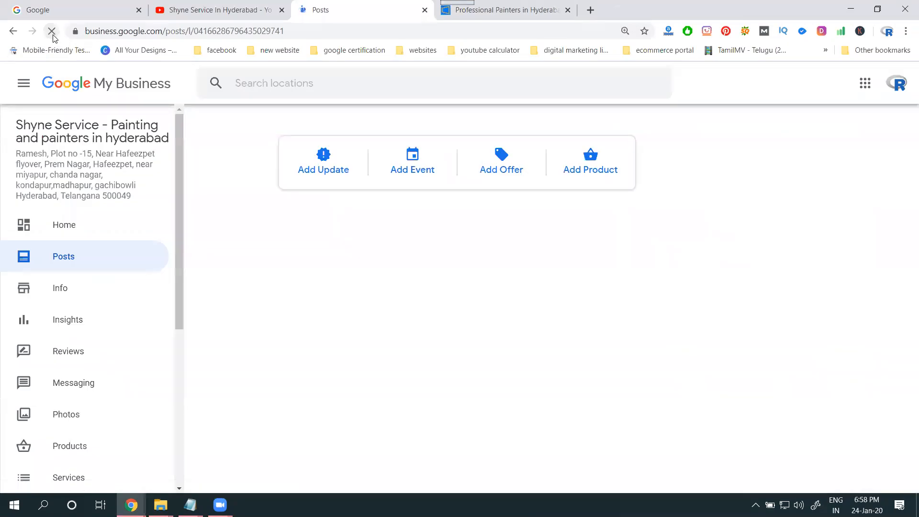
{"action": "left_click", "coordinate": [52, 37]}
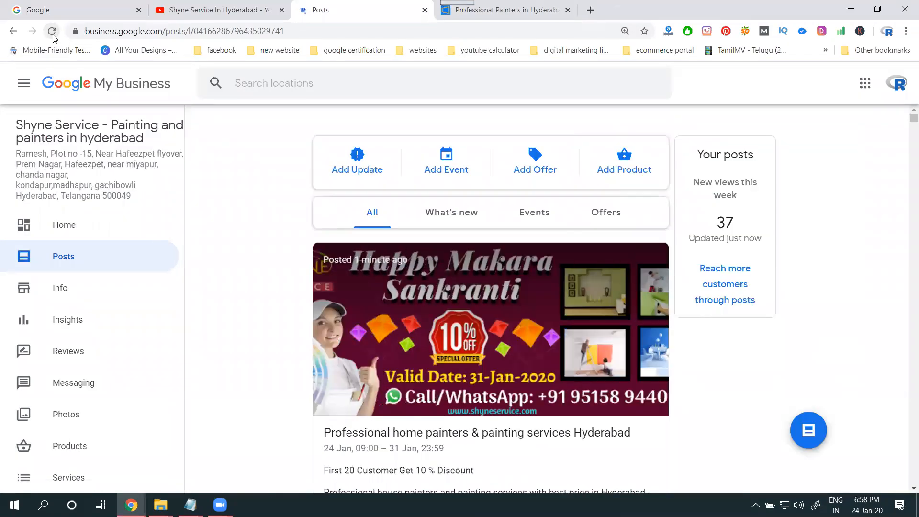
{"action": "left_click", "coordinate": [52, 37]}
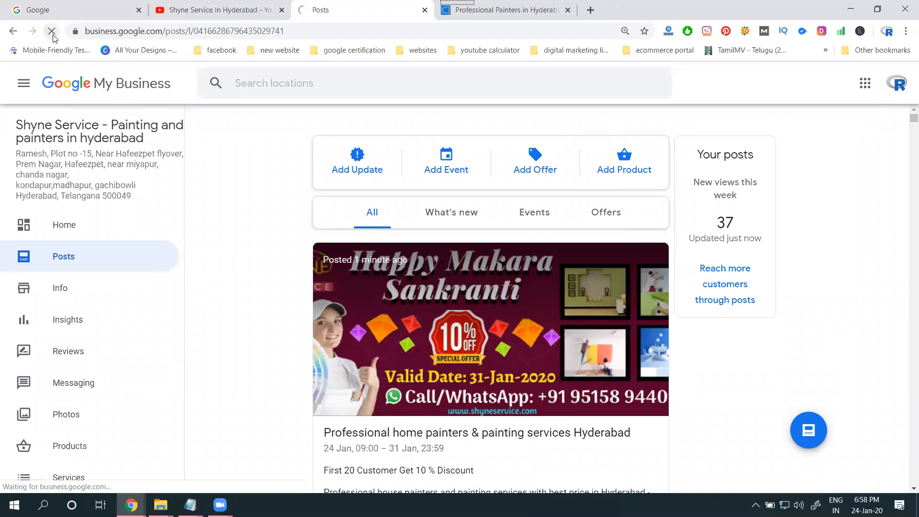
{"action": "scroll", "coordinate": [683, 314], "scroll_direction": "down", "scroll_amount": 4}
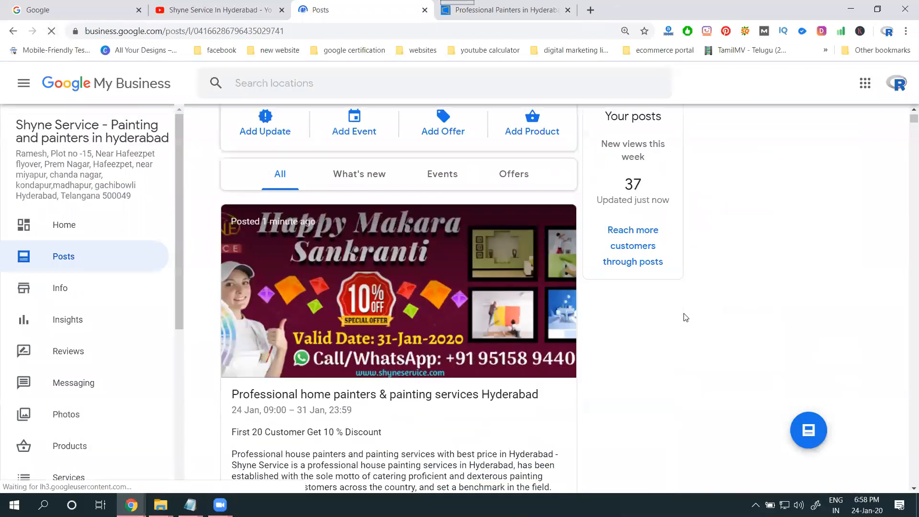
{"action": "scroll", "coordinate": [601, 300], "scroll_direction": "down", "scroll_amount": 5}
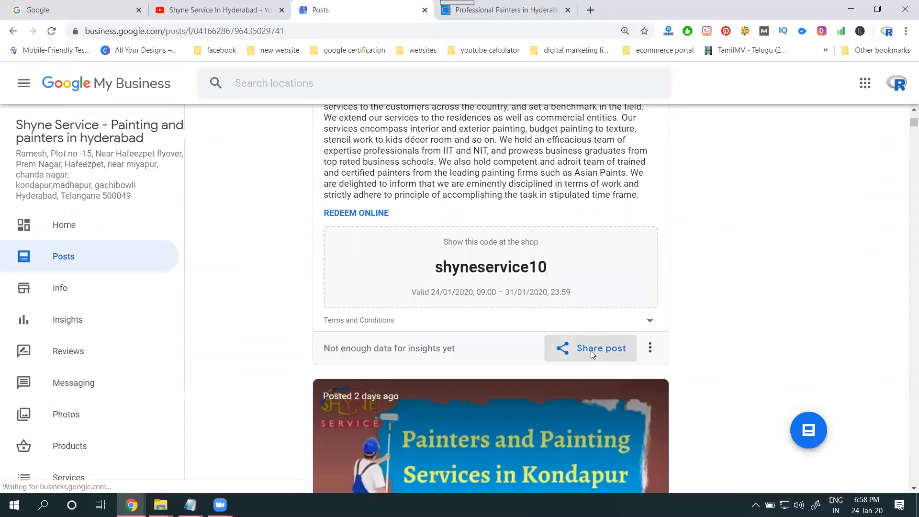
{"action": "left_click", "coordinate": [590, 349]}
{"action": "left_click", "coordinate": [467, 233]}
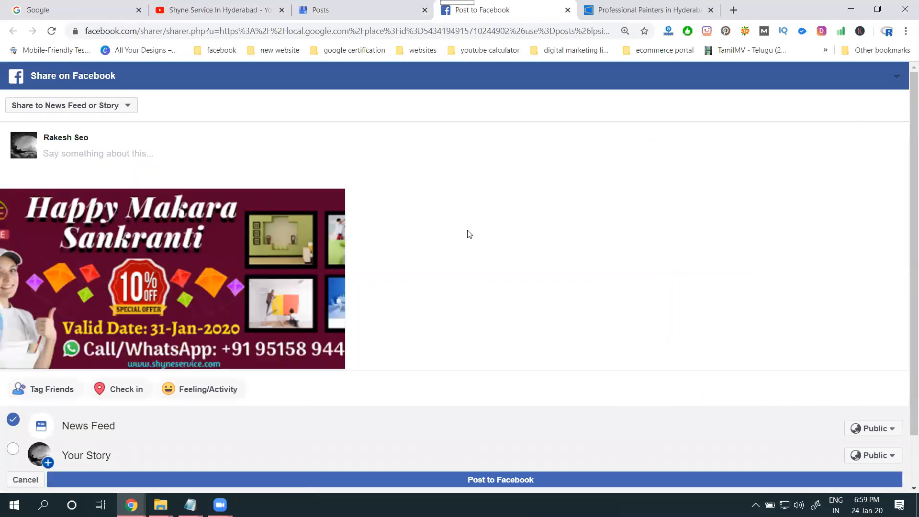
Step: Set the Facebook share destination to a page you manage and choose the Shyne service page
{"action": "left_click", "coordinate": [124, 109]}
{"action": "left_click", "coordinate": [120, 187]}
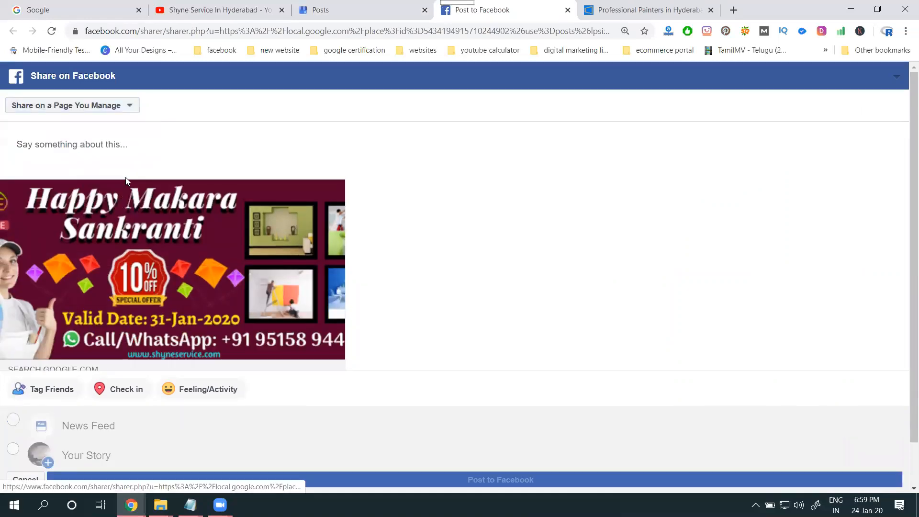
{"action": "left_click", "coordinate": [64, 134]}
{"action": "scroll", "coordinate": [77, 187], "scroll_direction": "down", "scroll_amount": 10}
{"action": "scroll", "coordinate": [77, 188], "scroll_direction": "down", "scroll_amount": 5}
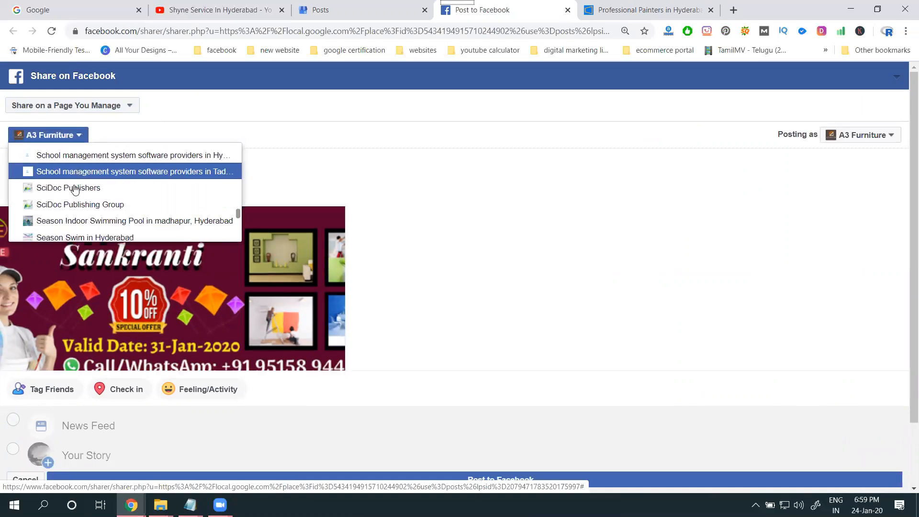
{"action": "scroll", "coordinate": [75, 189], "scroll_direction": "down", "scroll_amount": 2}
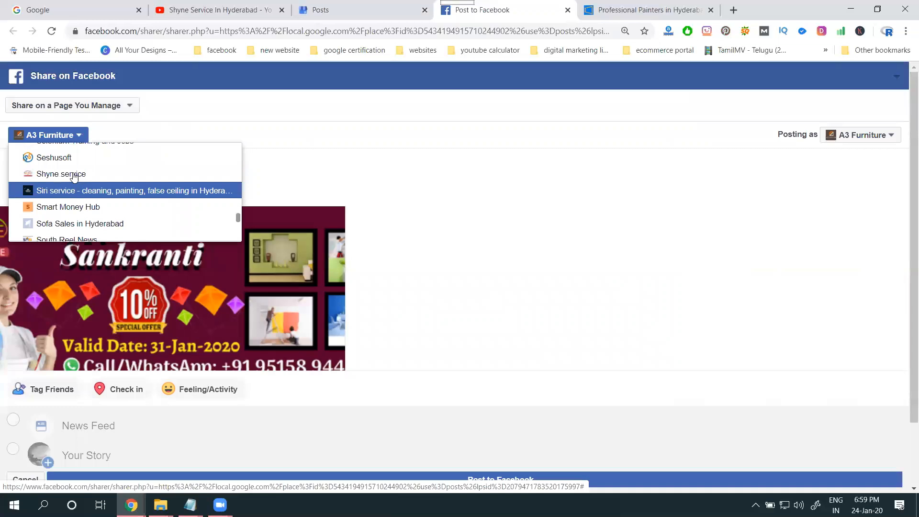
{"action": "left_click", "coordinate": [75, 174]}
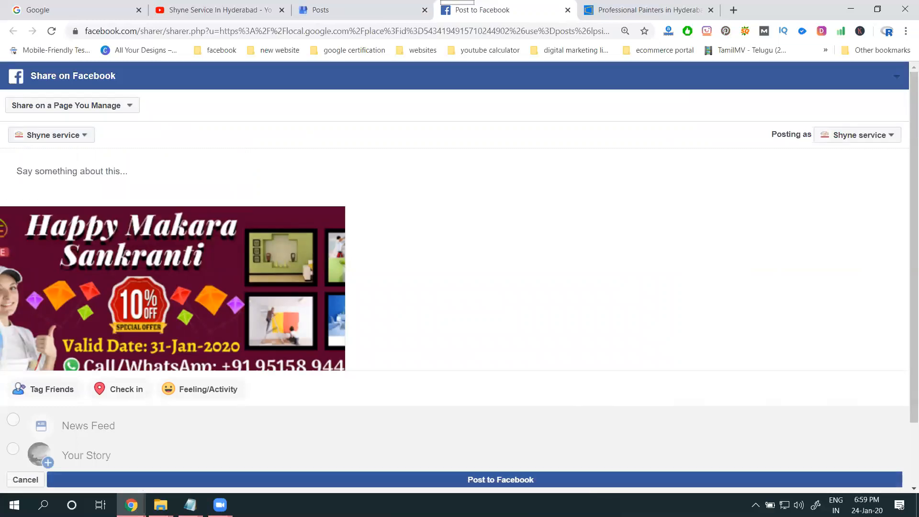